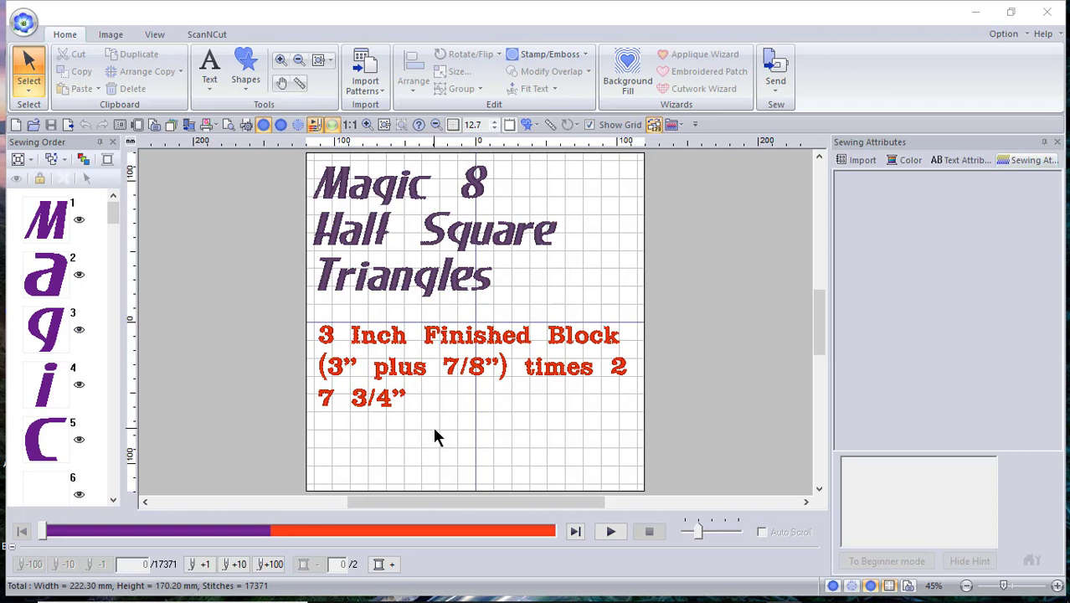
Step: Open the recent Magic 8 3 inch HST design and delete its diagonal lines (Sewing Order items 2–7)
left_click(20, 26)
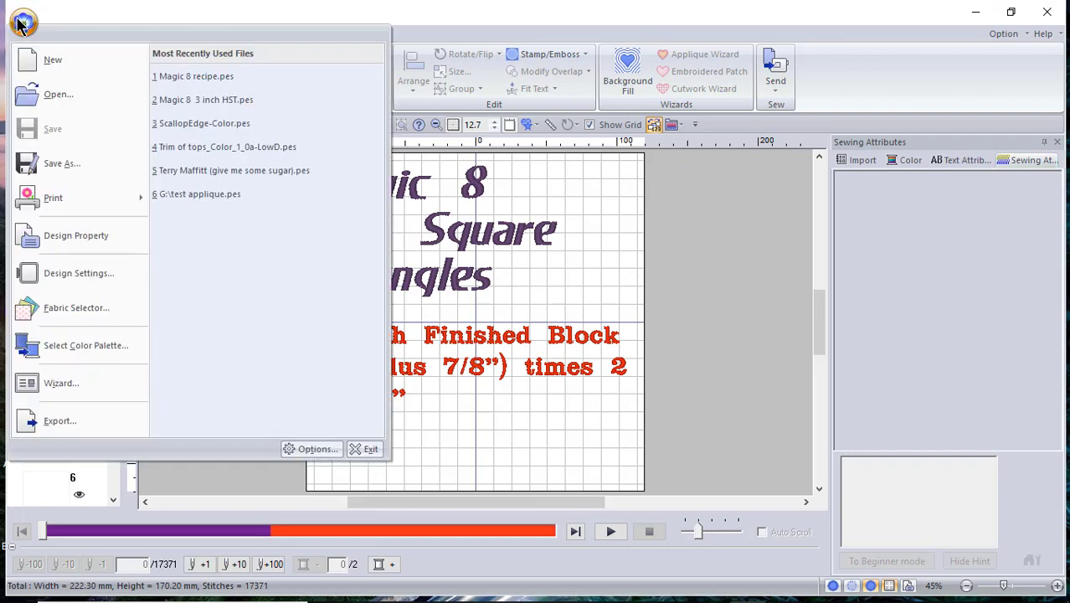
left_click(212, 100)
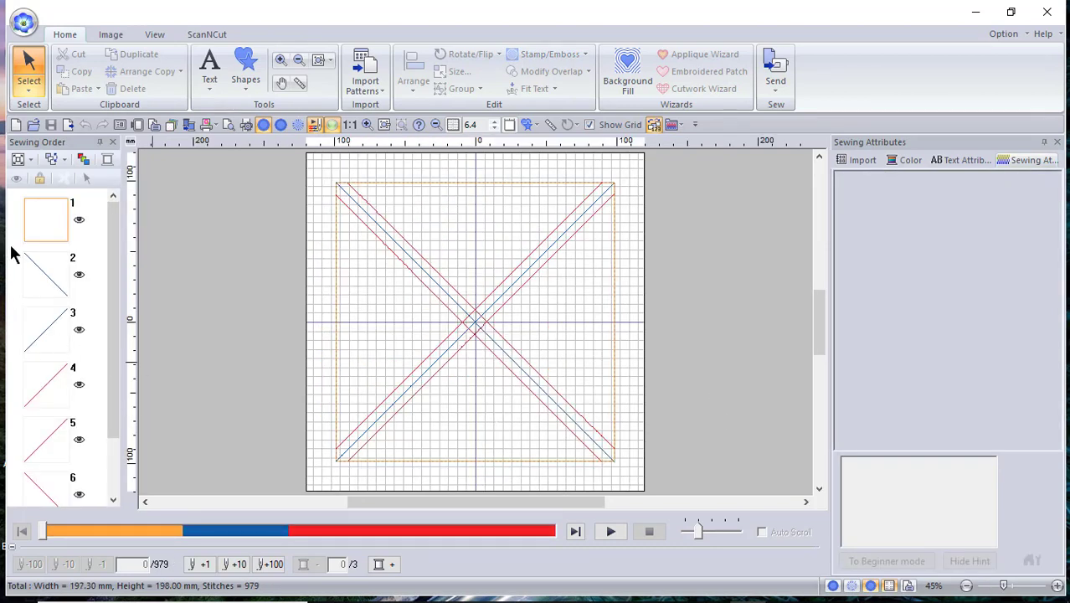
left_click_drag(12, 254, 99, 520)
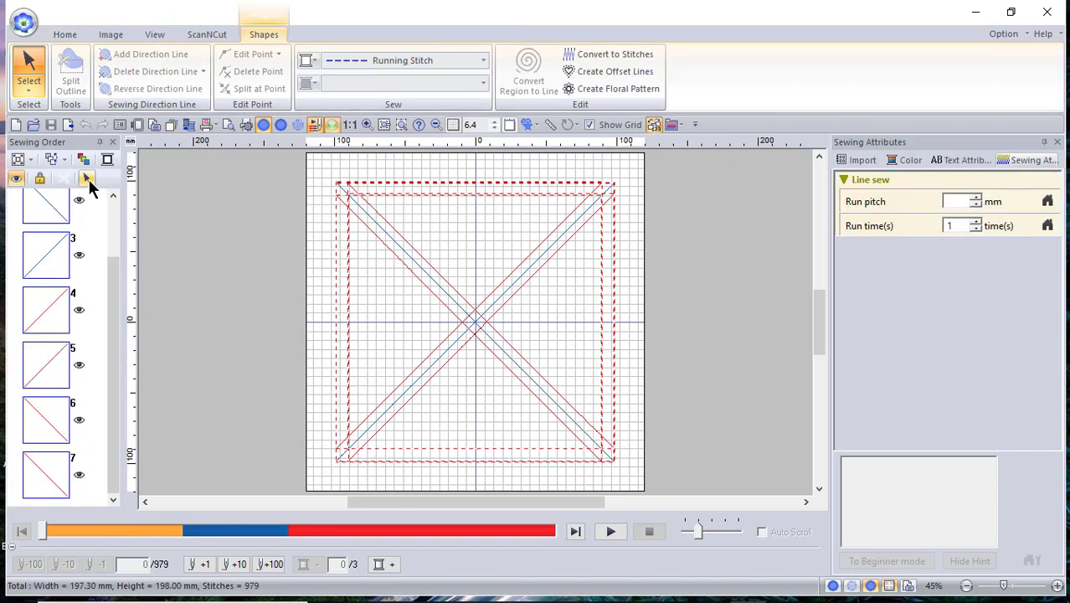
key("Delete")
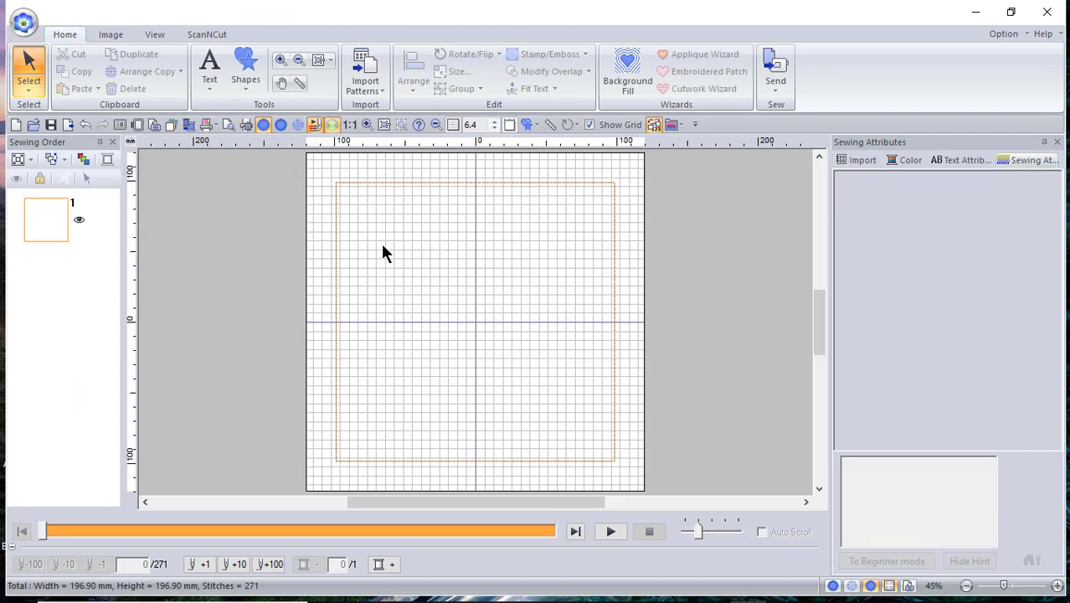
Step: Select the square and view its Numerical Setting size without changing it
left_click(62, 216)
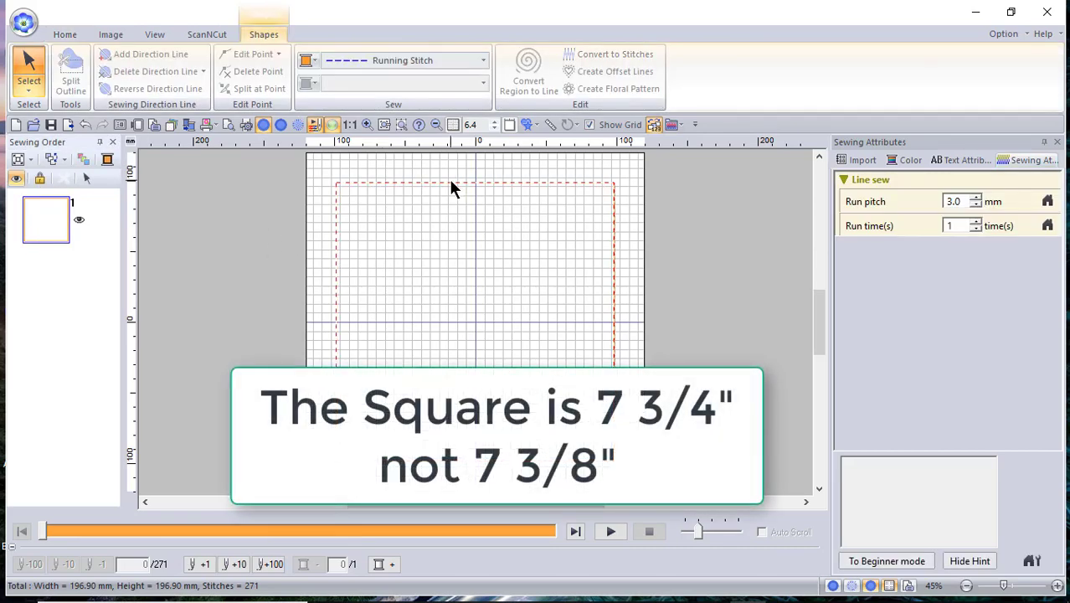
left_click(86, 179)
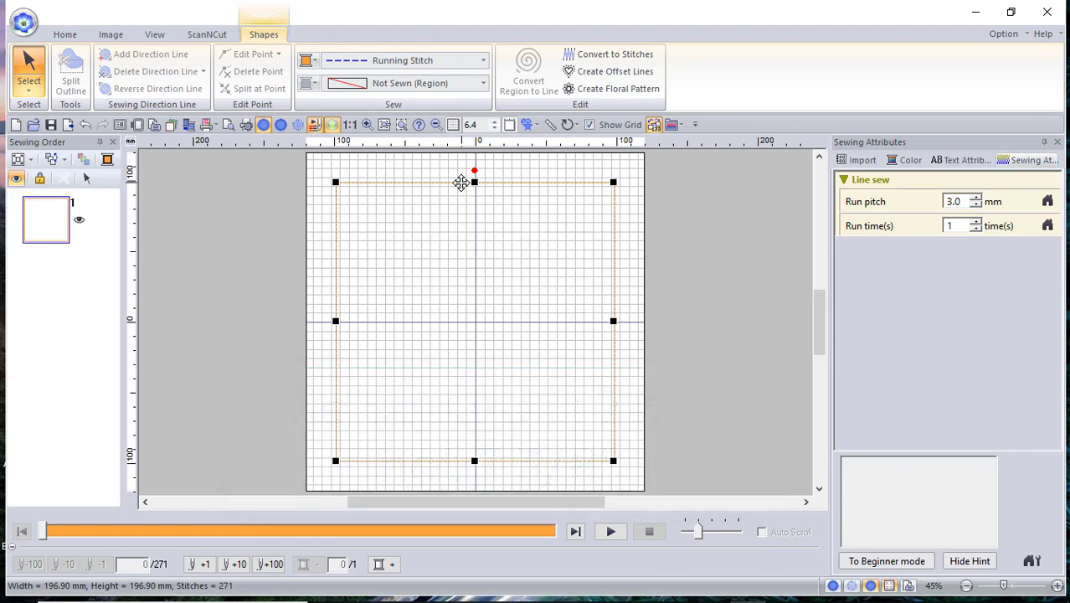
right_click(462, 183)
mouse_move(527, 309)
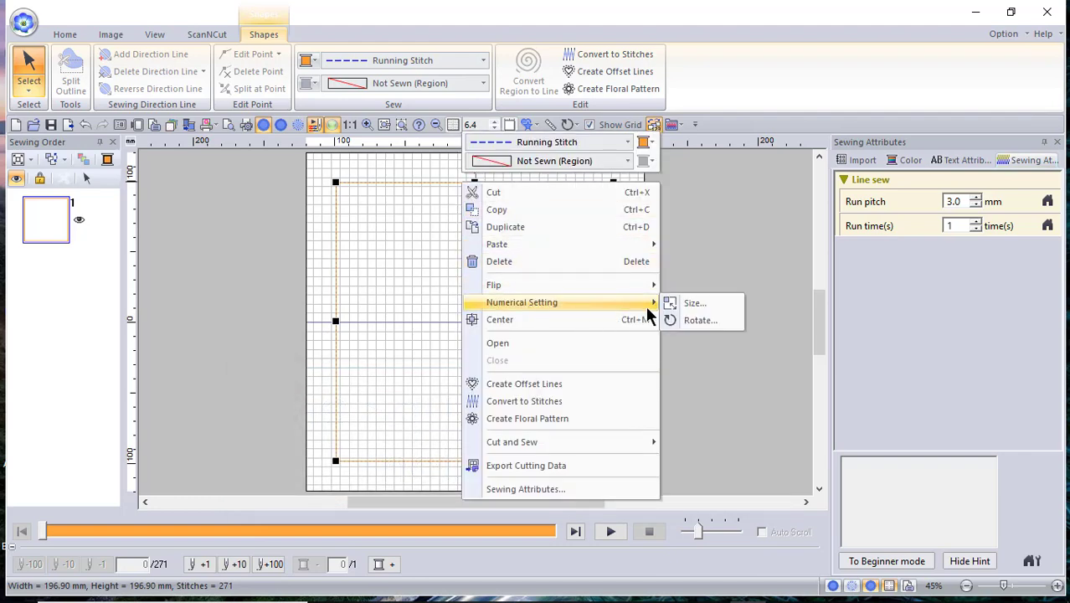
left_click(697, 303)
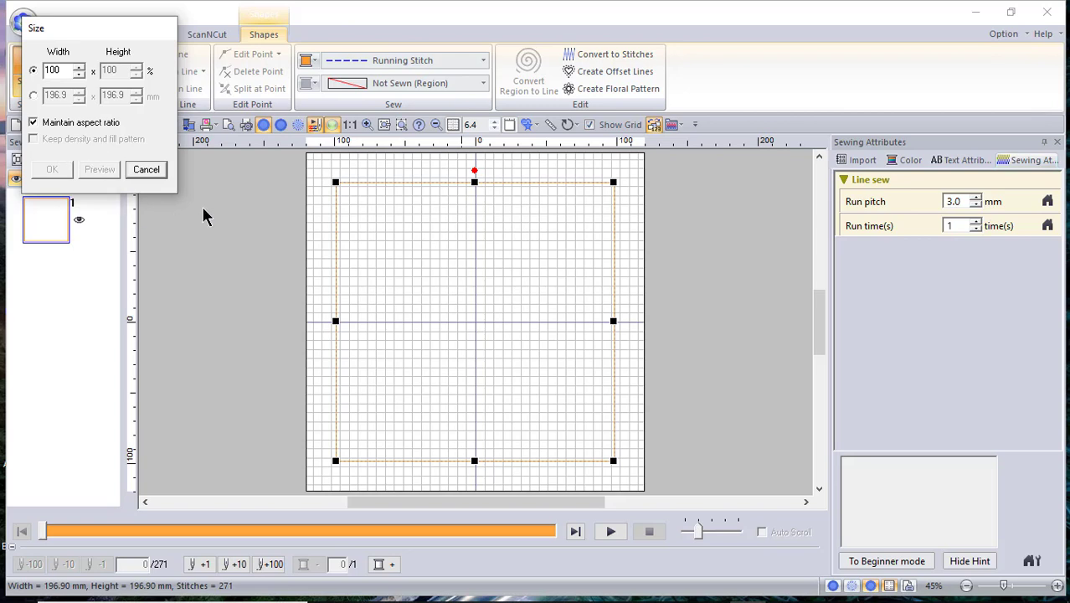
left_click(153, 172)
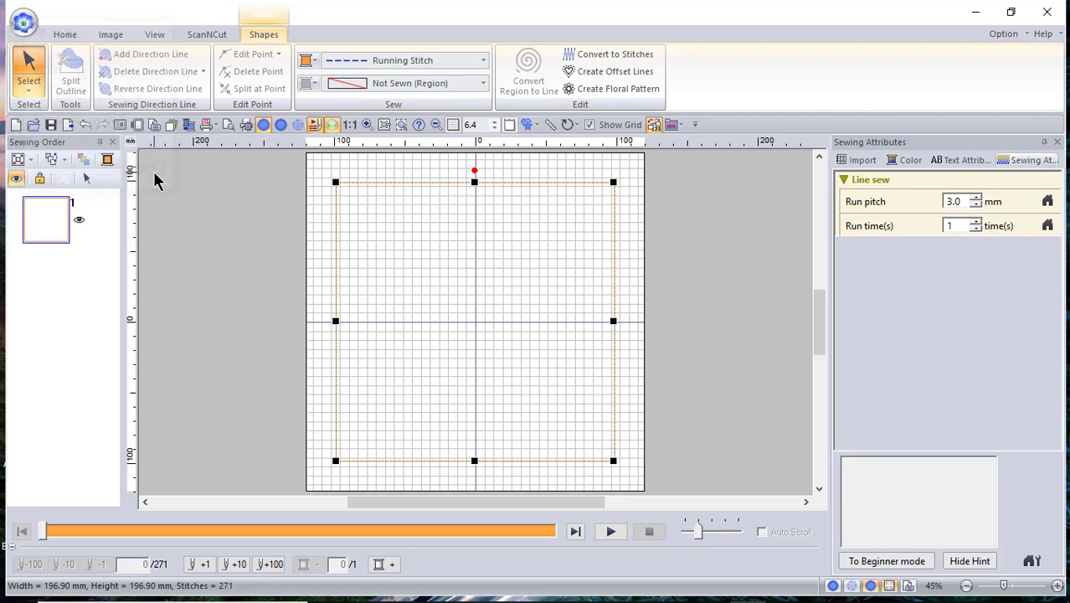
Step: Switch measurement units to inches so the square reads 7.75 × 7.75 in
left_click(131, 146)
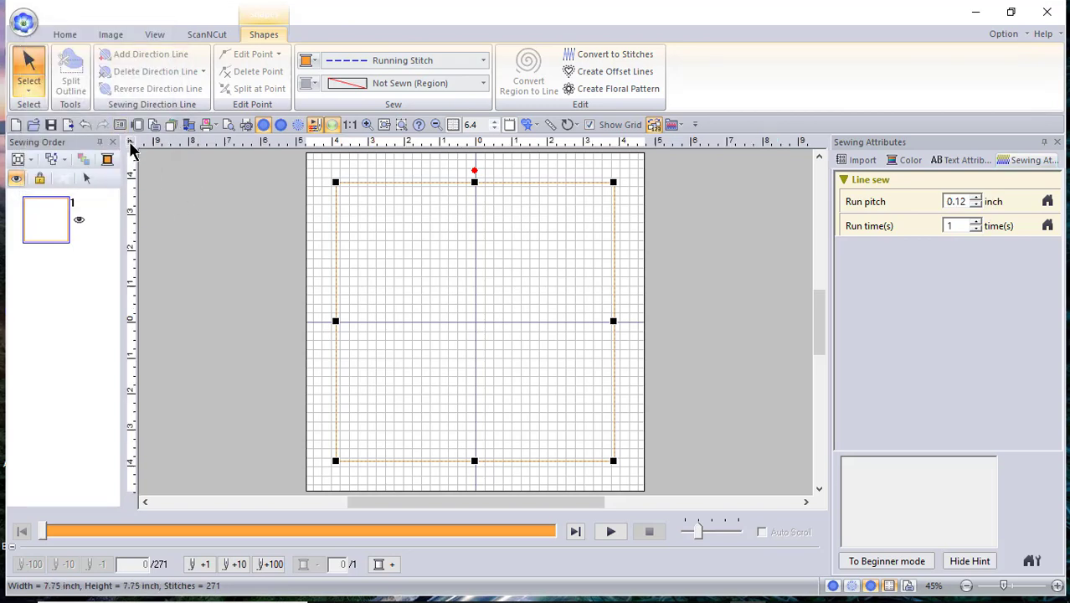
right_click(433, 180)
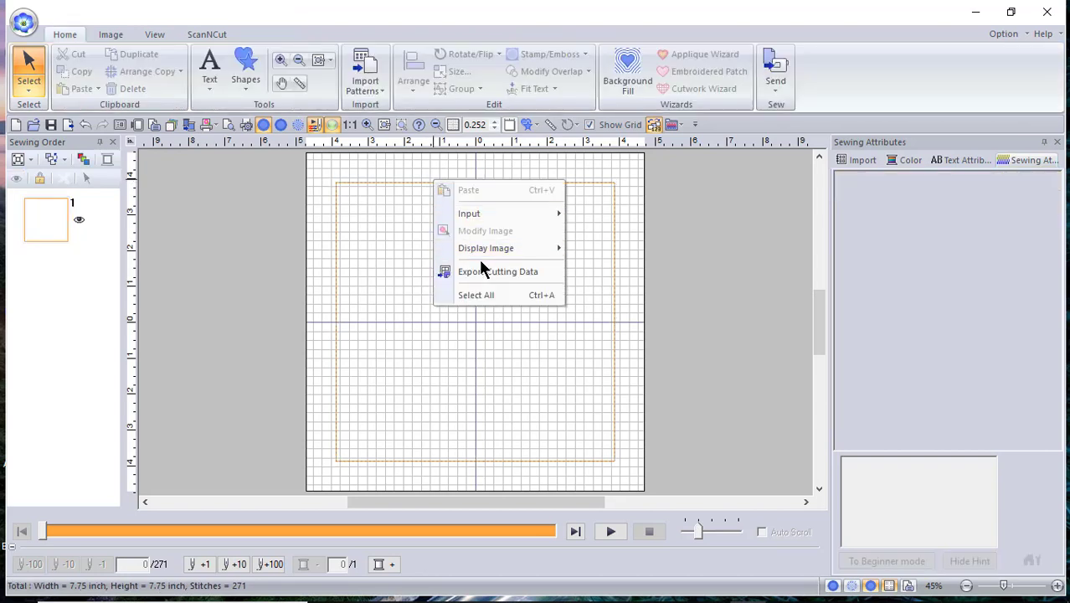
mouse_move(477, 250)
left_click(393, 185)
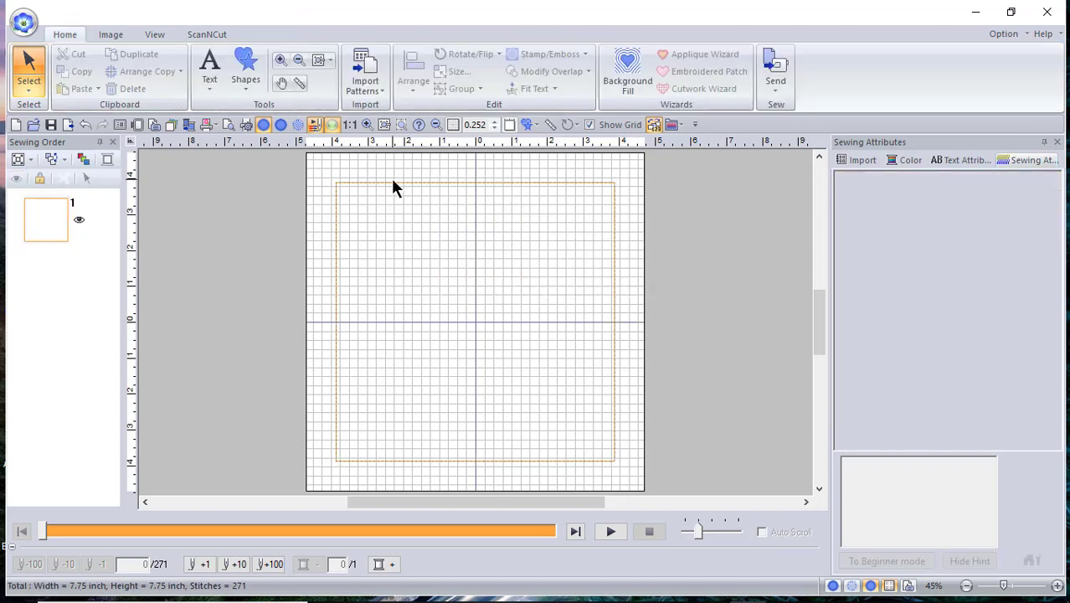
Step: Review the square's size in inches with aspect ratio unlocked, cancel, and return units to millimetres
left_click(72, 220)
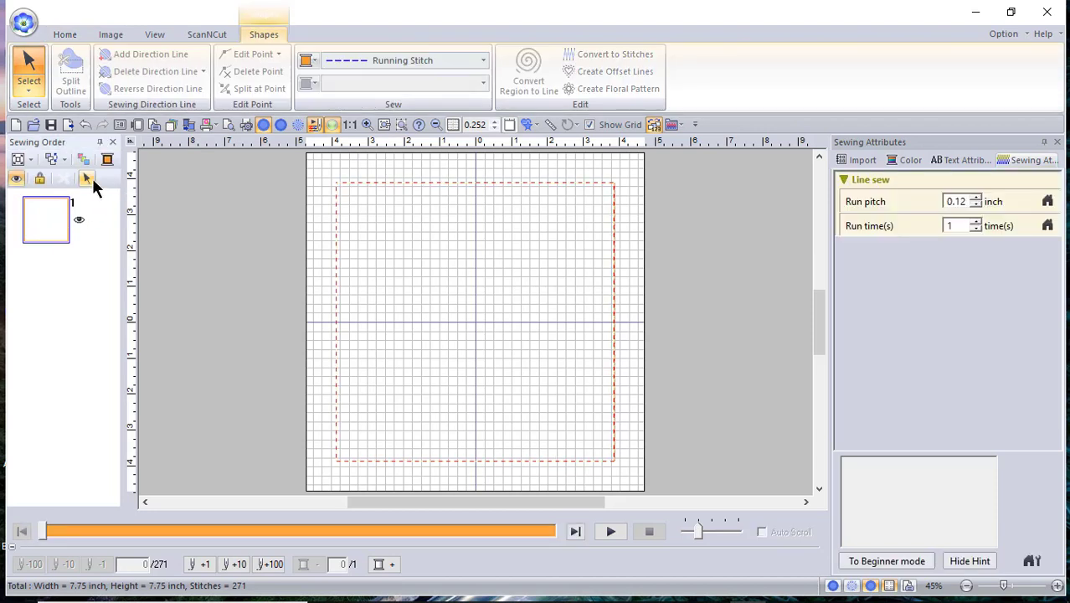
left_click(88, 175)
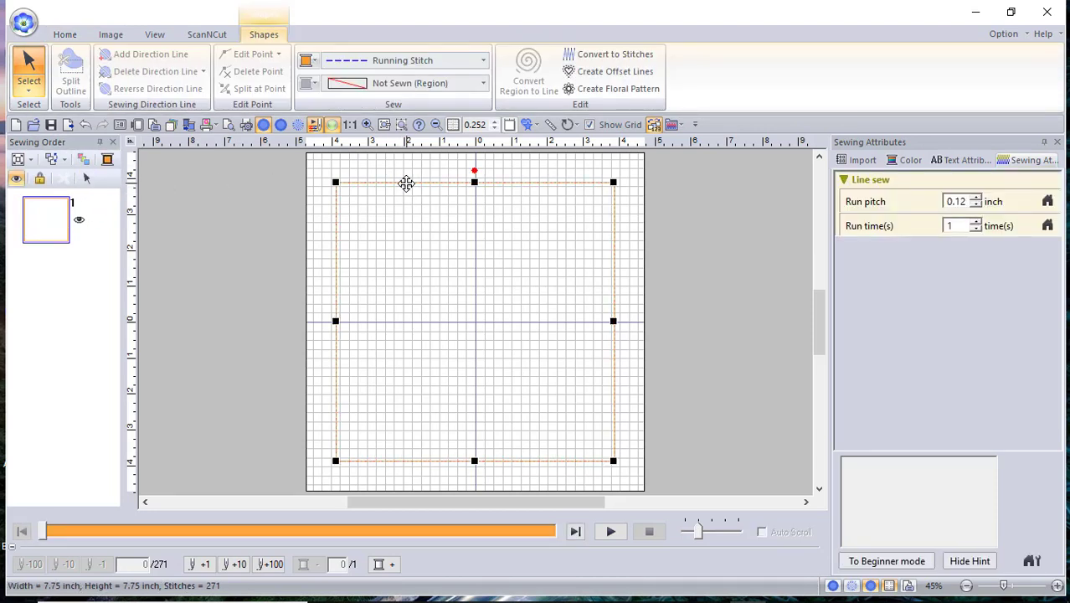
right_click(406, 184)
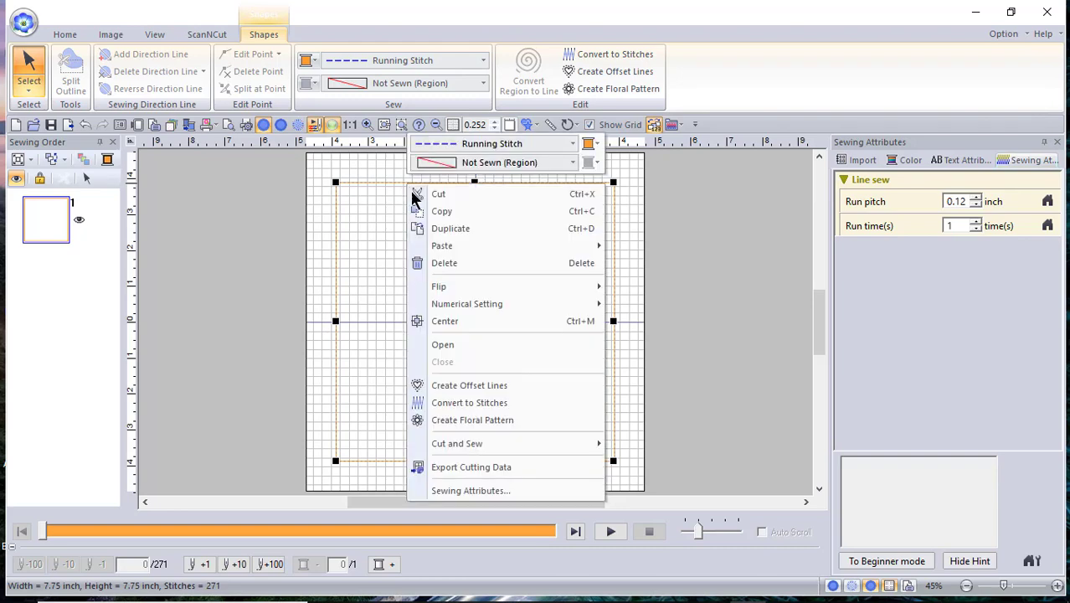
mouse_move(452, 305)
left_click(675, 307)
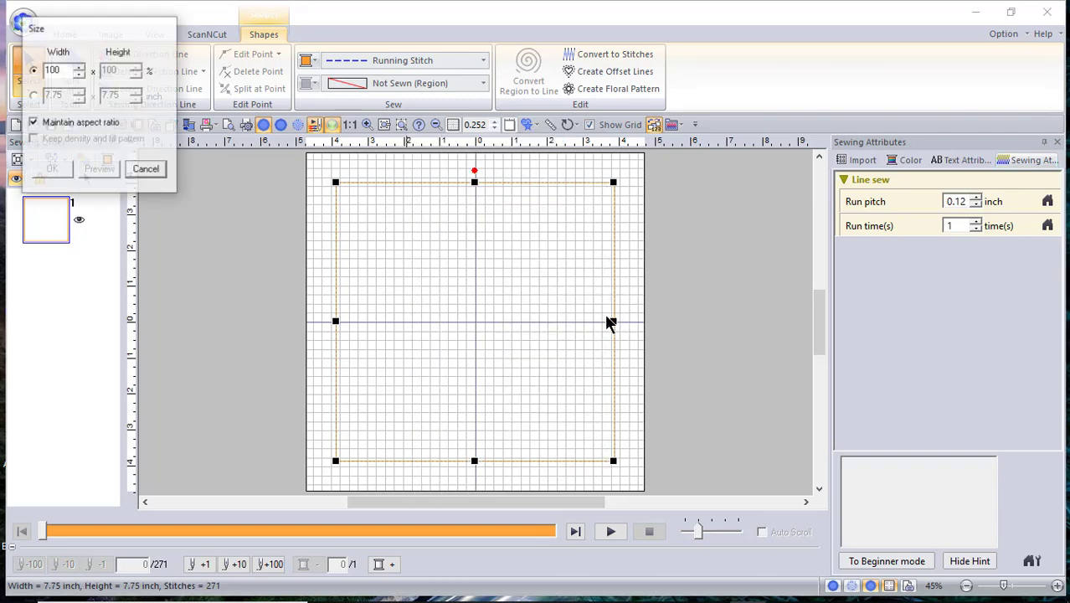
left_click(34, 96)
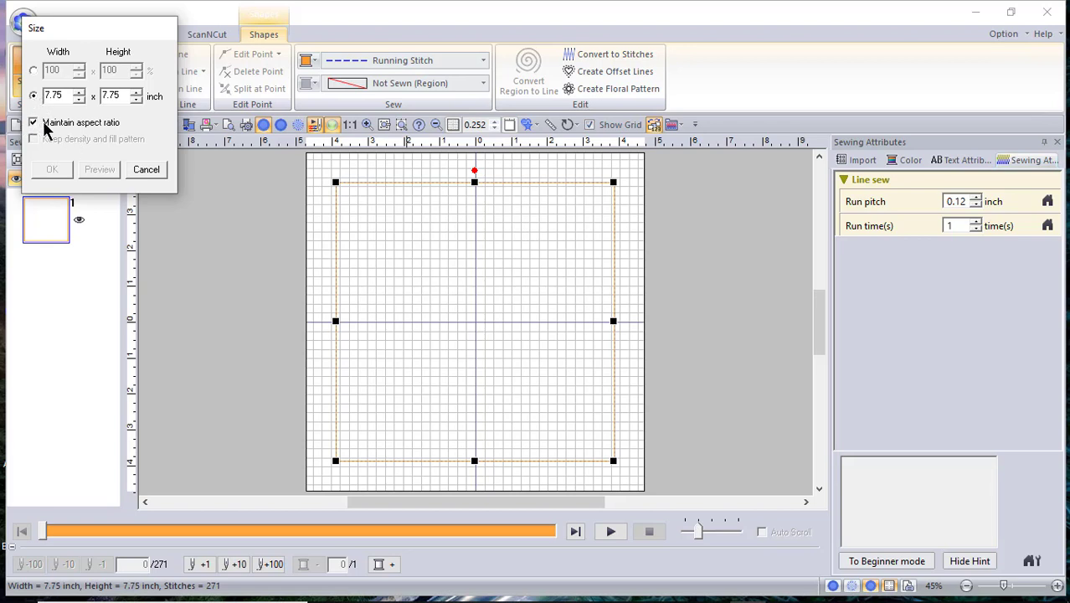
left_click(33, 124)
left_click(158, 171)
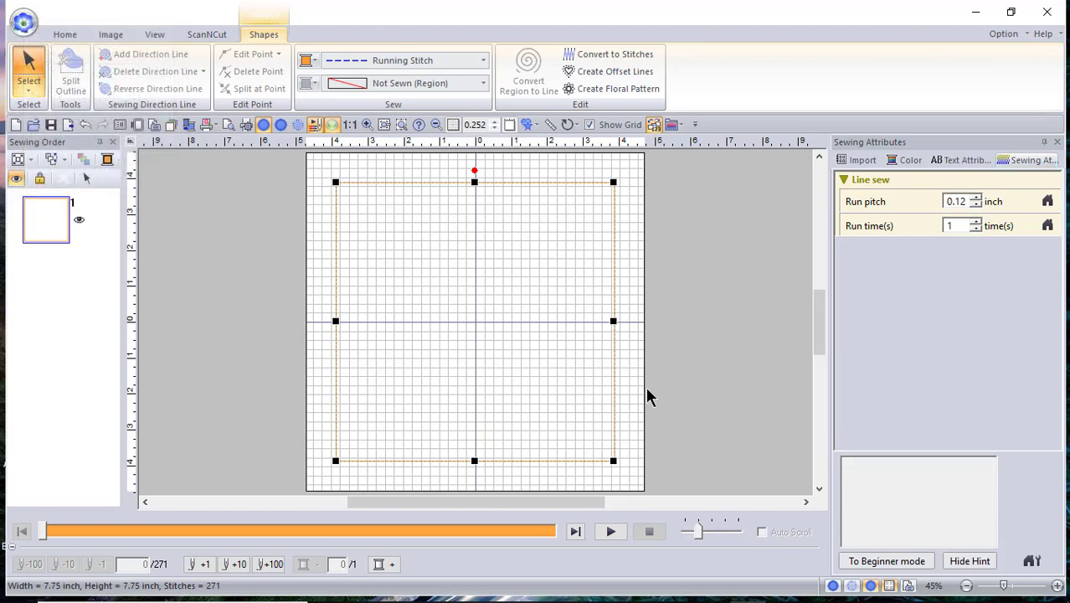
left_click(144, 148)
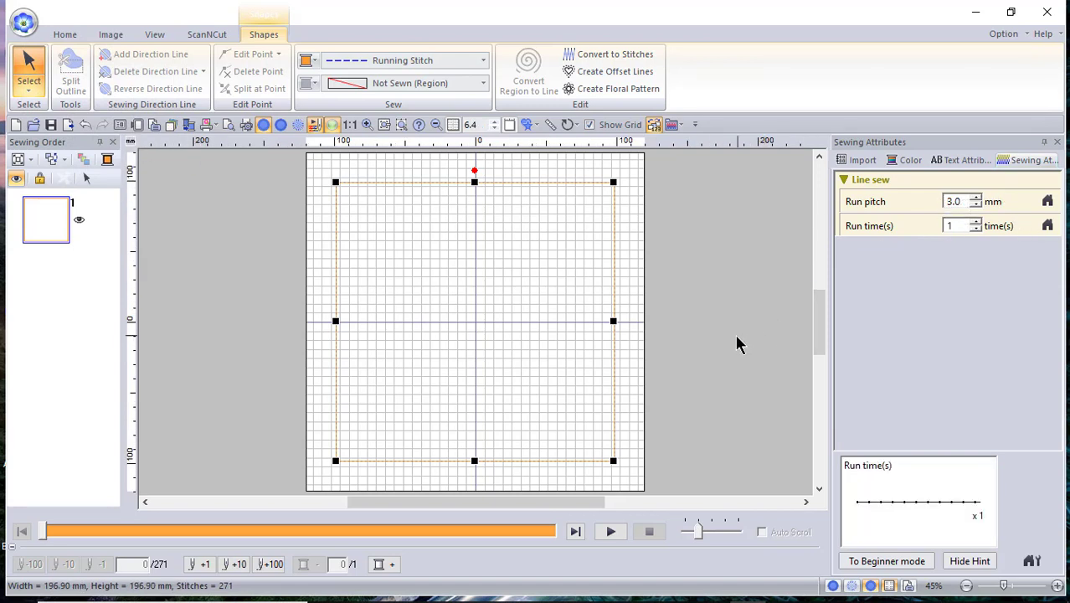
Step: Set the design page to the 272 x 408 mm hoop rotated 90 degrees
left_click(210, 256)
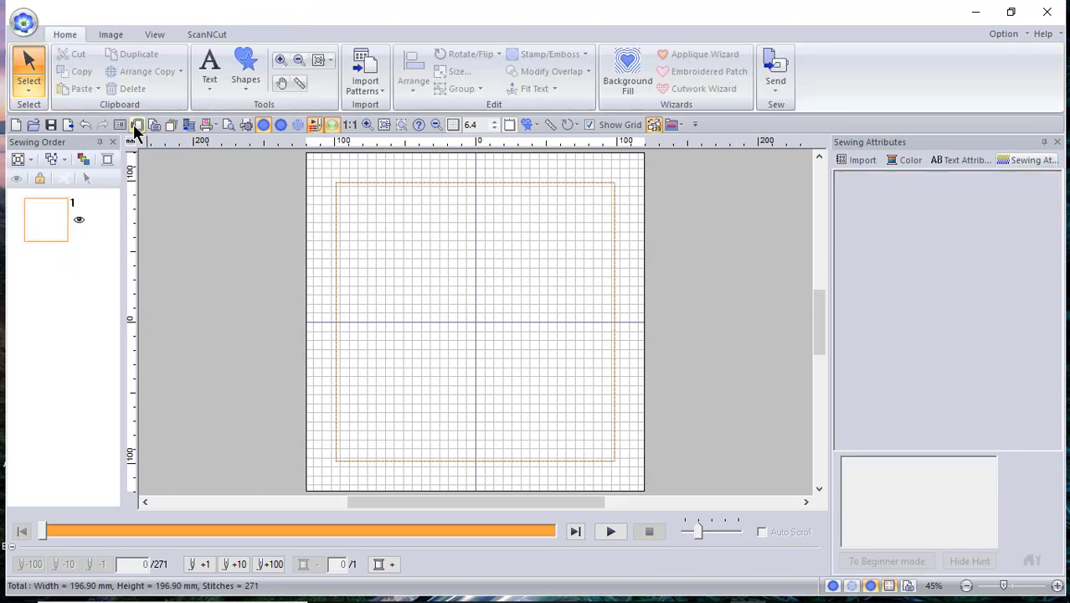
left_click(137, 125)
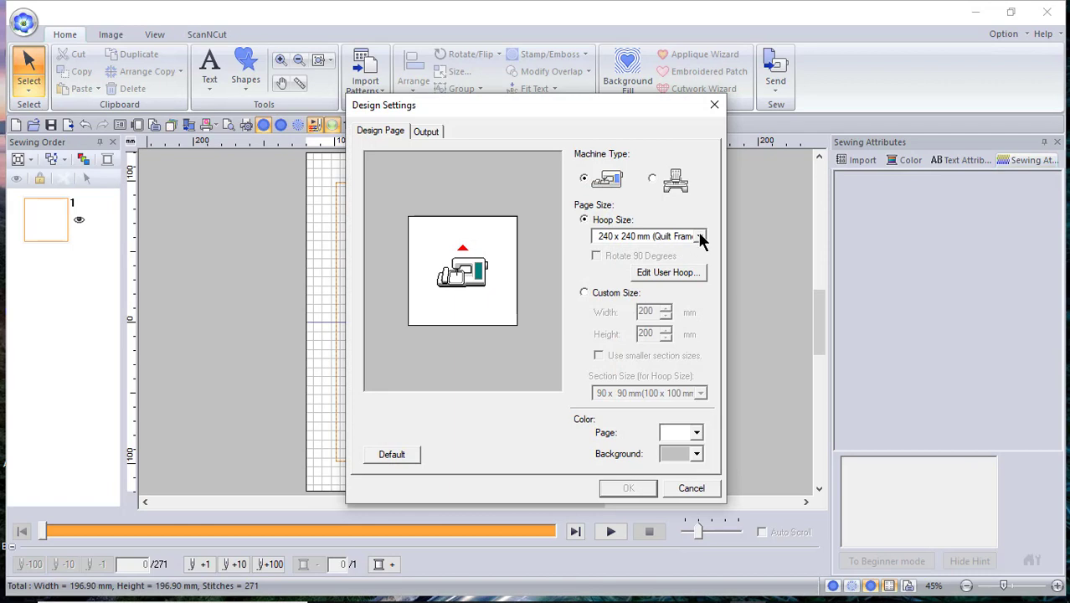
left_click(700, 237)
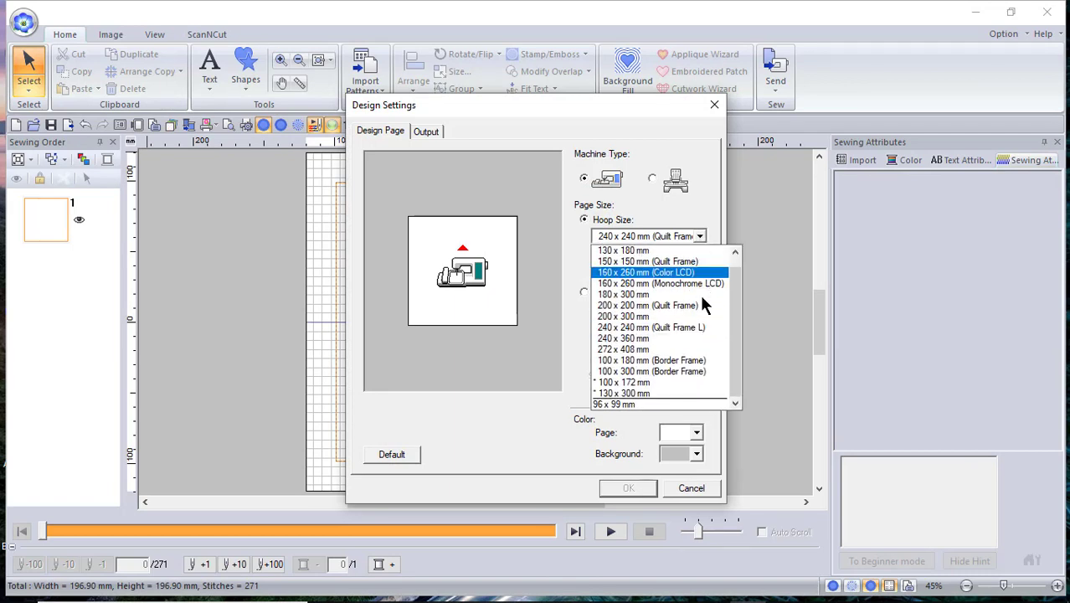
left_click(666, 352)
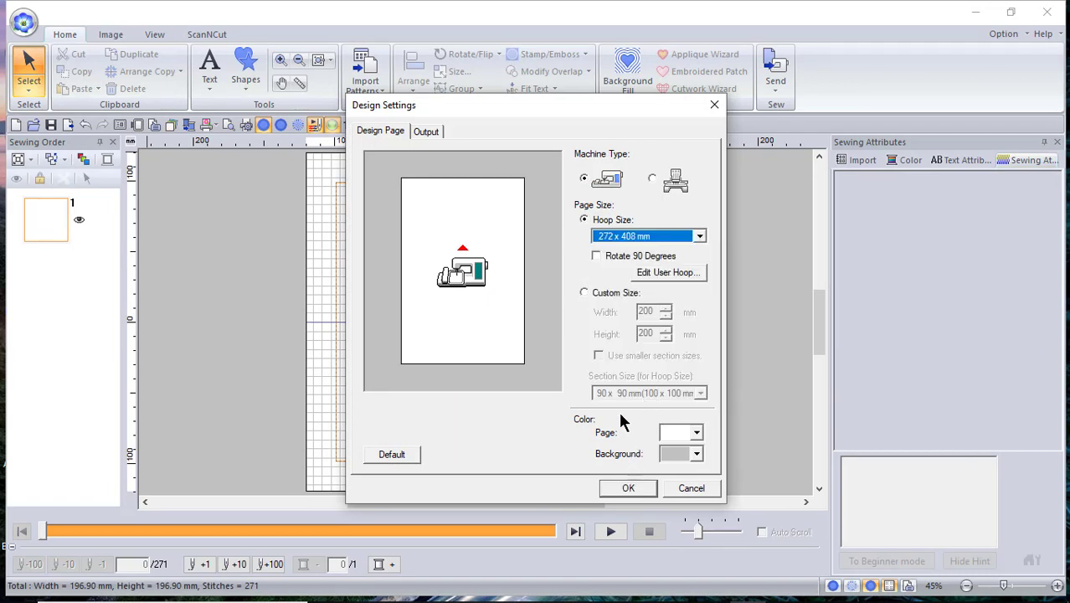
left_click(596, 256)
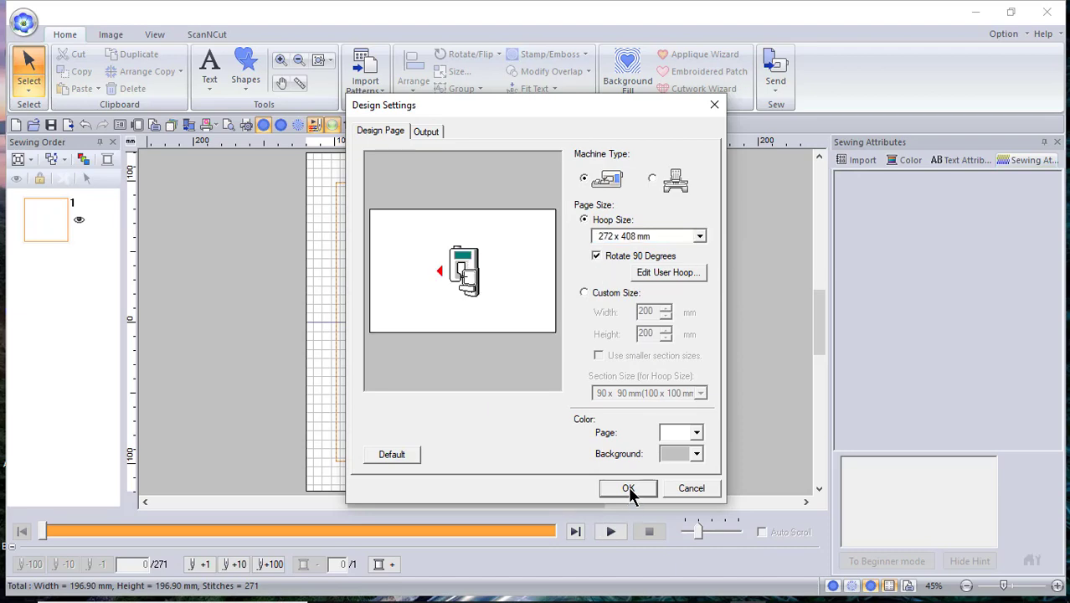
left_click(628, 488)
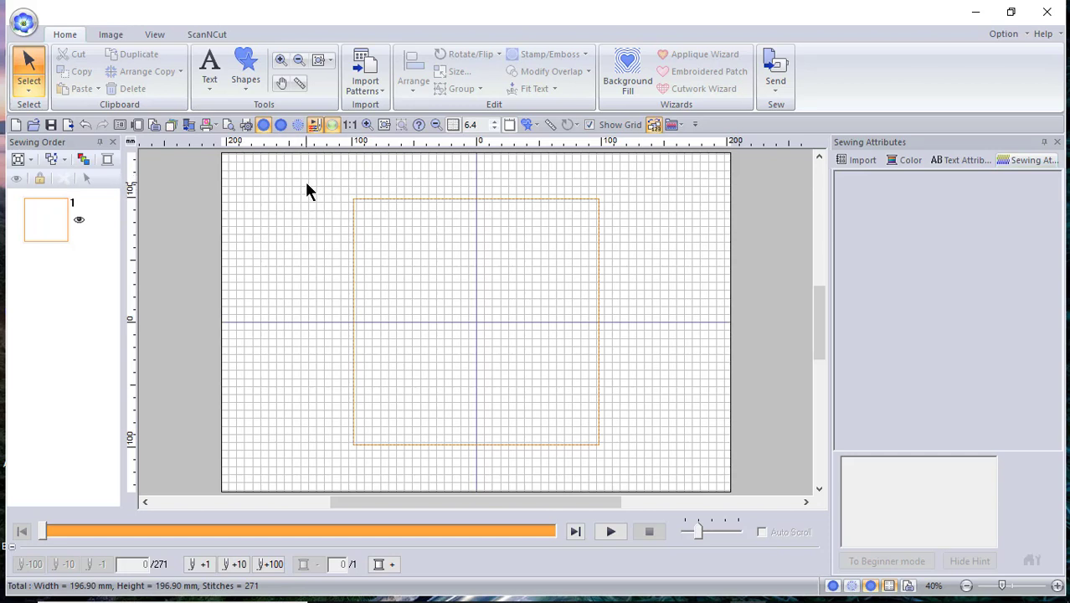
Step: Rotate the square outline 45 degrees into a diamond
left_click(36, 217)
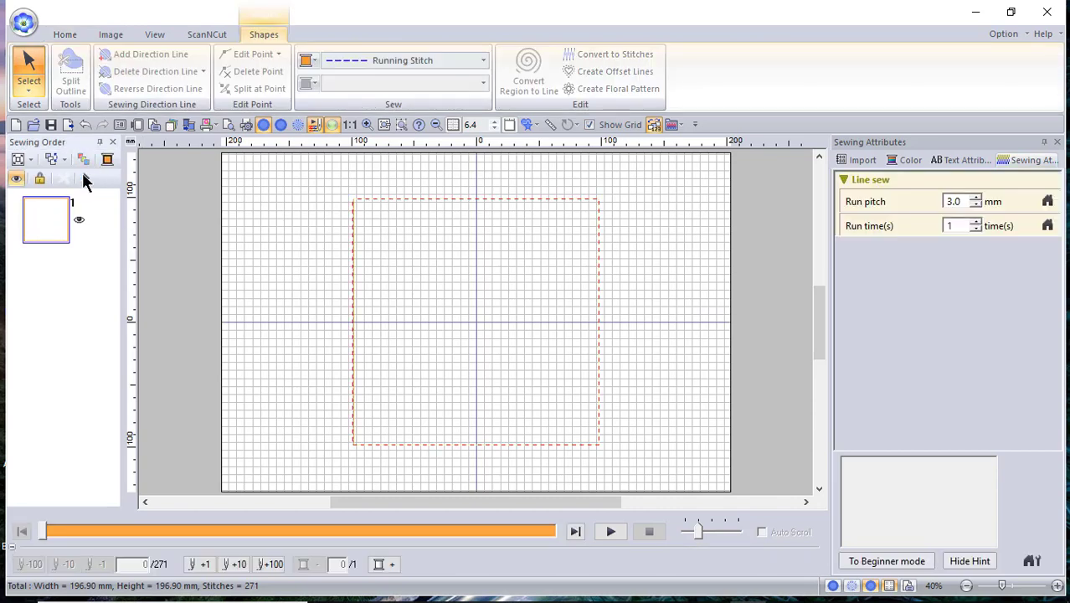
left_click(64, 34)
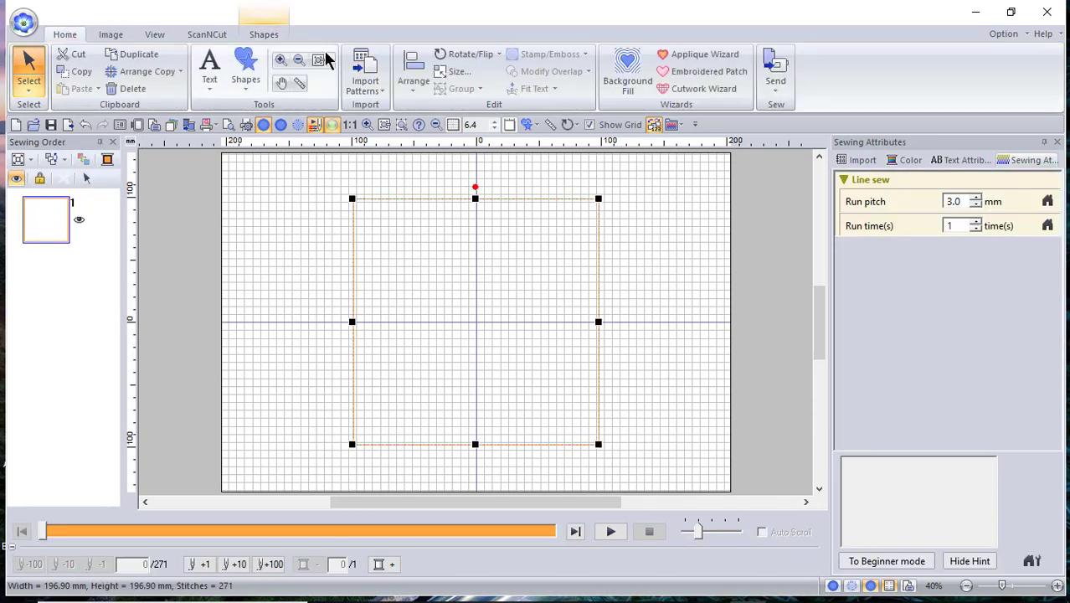
left_click(486, 57)
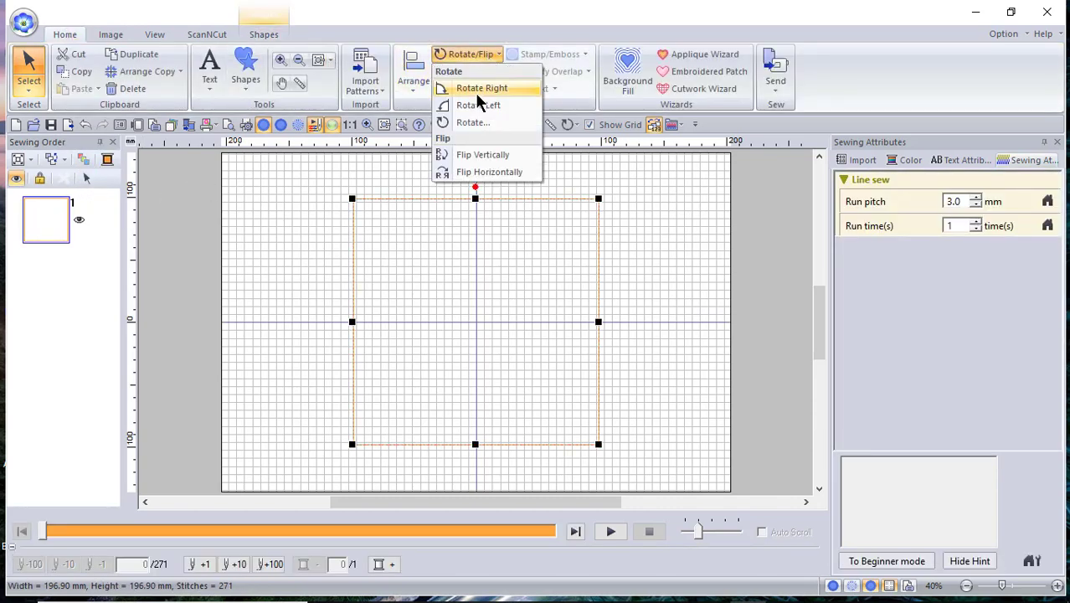
left_click(481, 125)
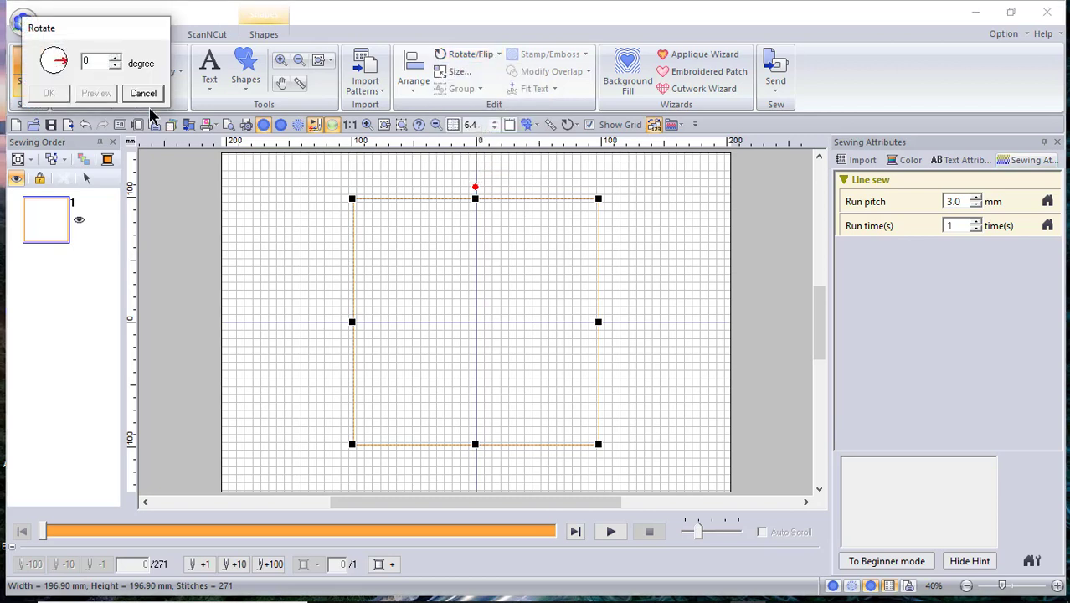
type("45")
left_click(44, 93)
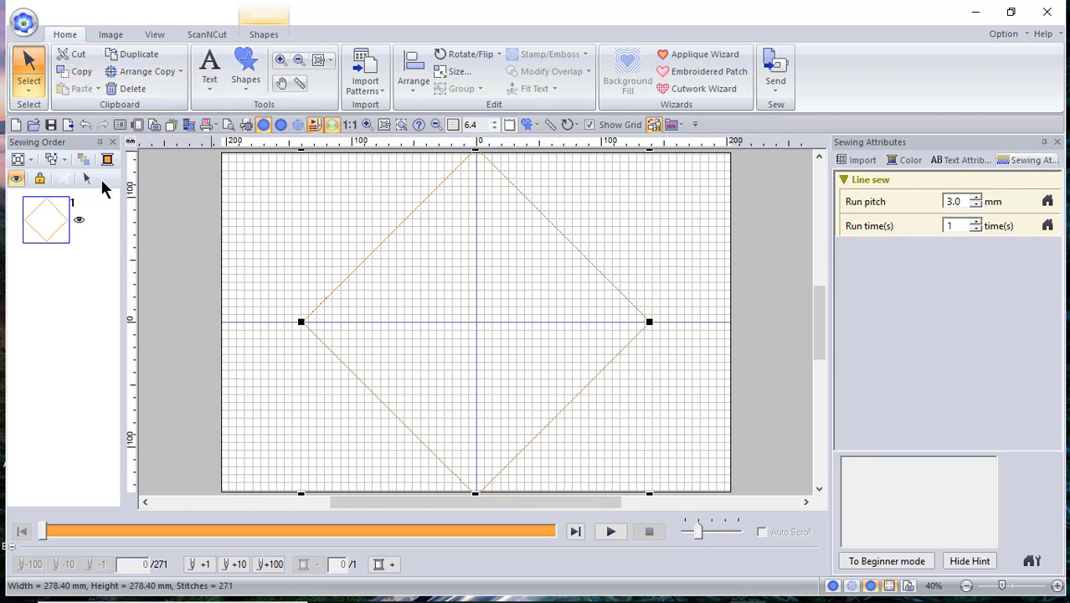
Step: Draw a blue open straight line from the diamond's top vertex to its bottom vertex
left_click(176, 186)
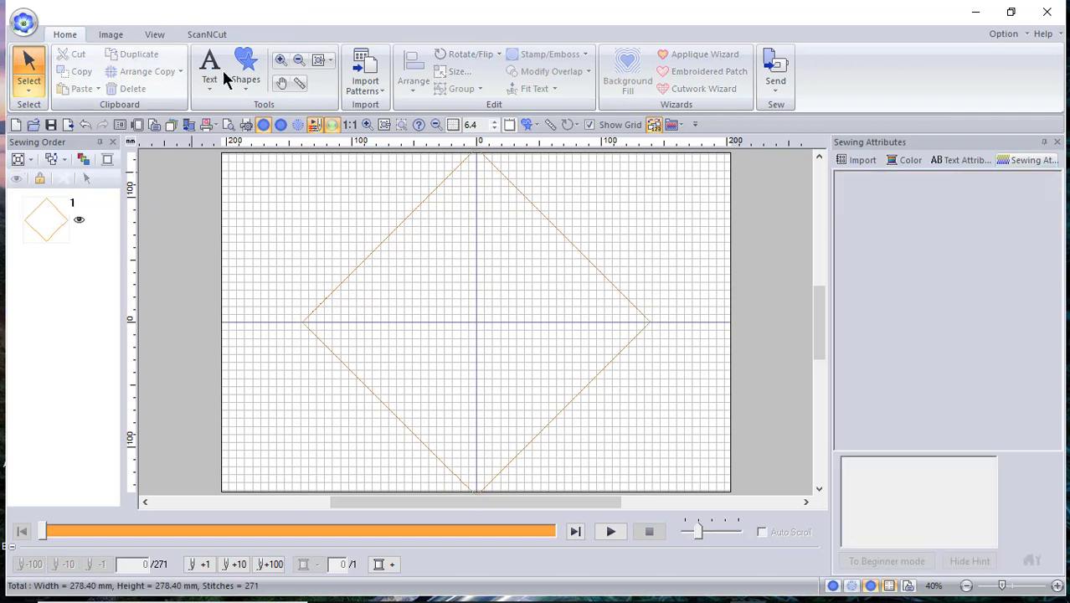
left_click(244, 67)
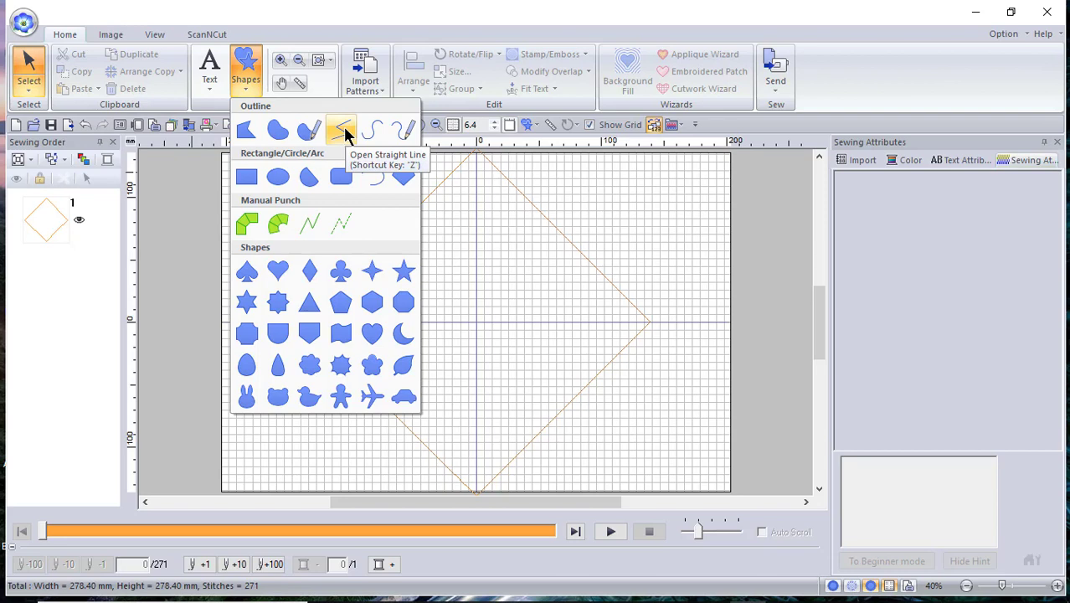
left_click(344, 126)
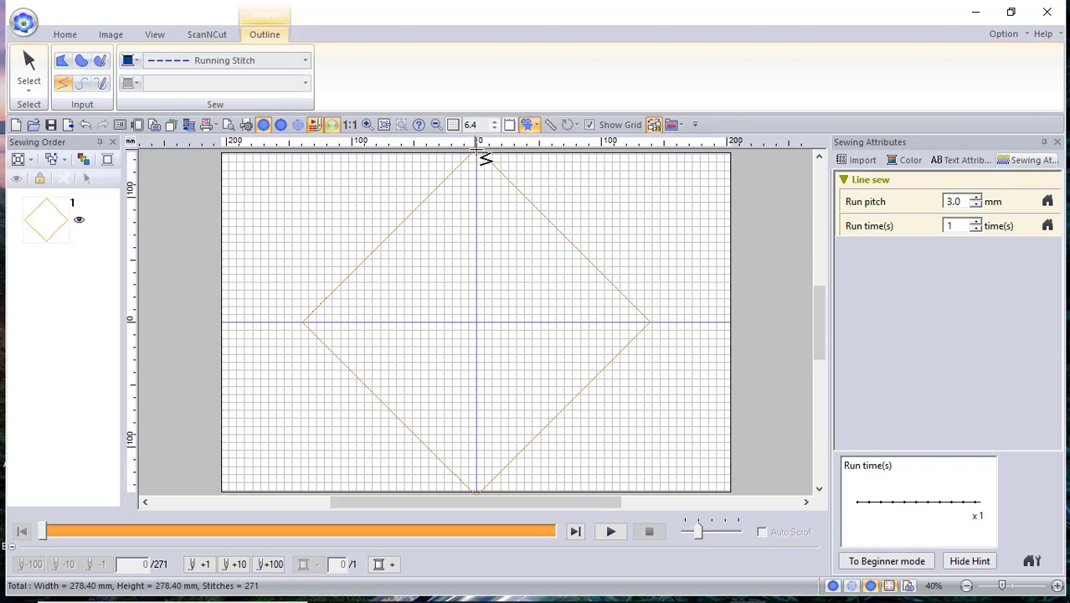
left_click(477, 152)
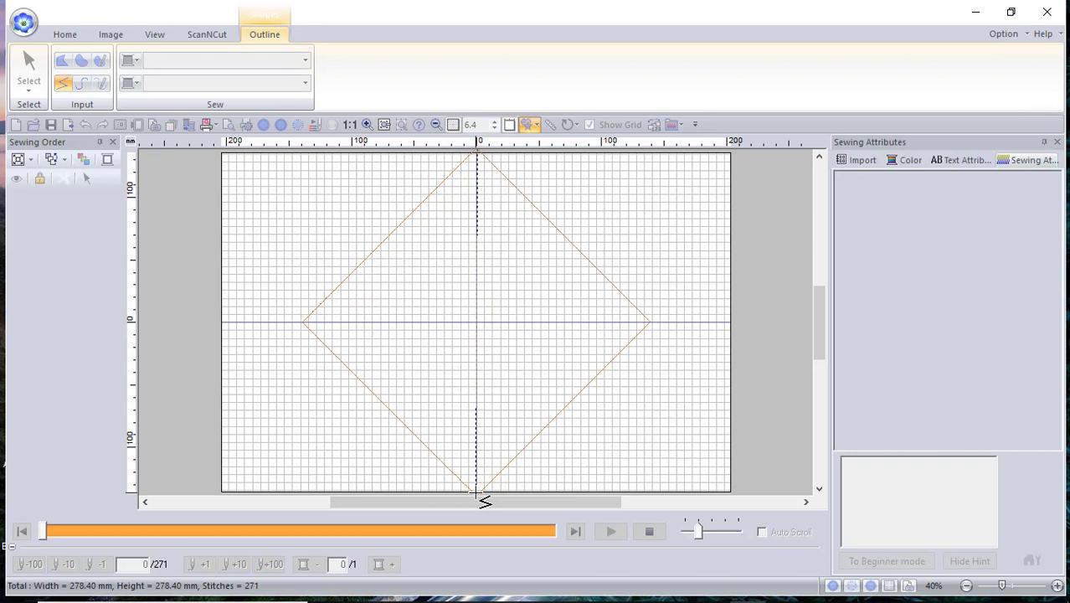
double_click(476, 492)
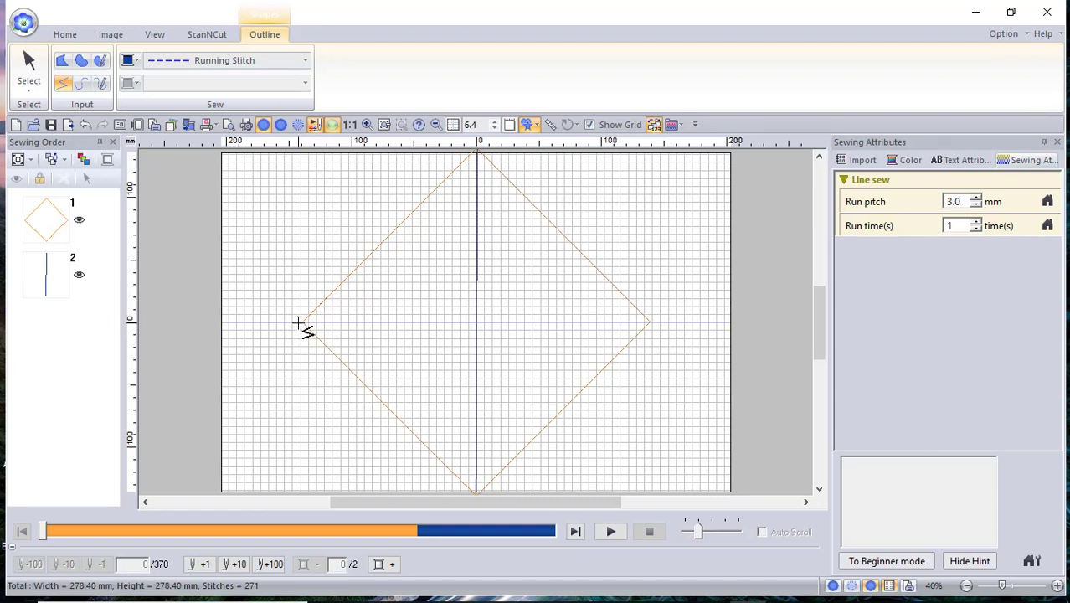
Step: Draw a blue horizontal line from the diamond's left vertex to its right vertex
left_click(298, 323)
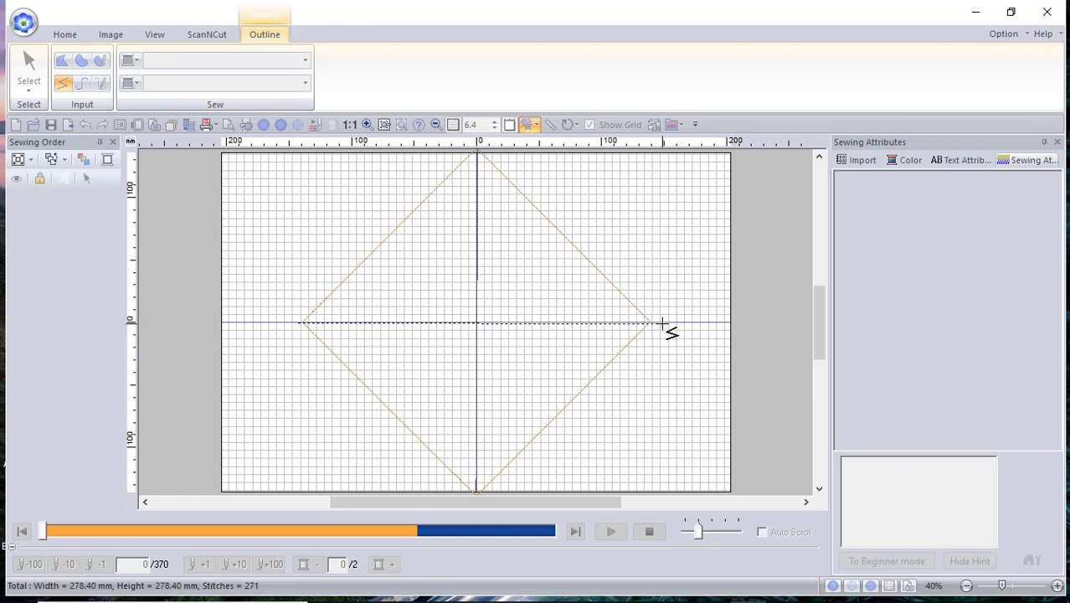
double_click(661, 322)
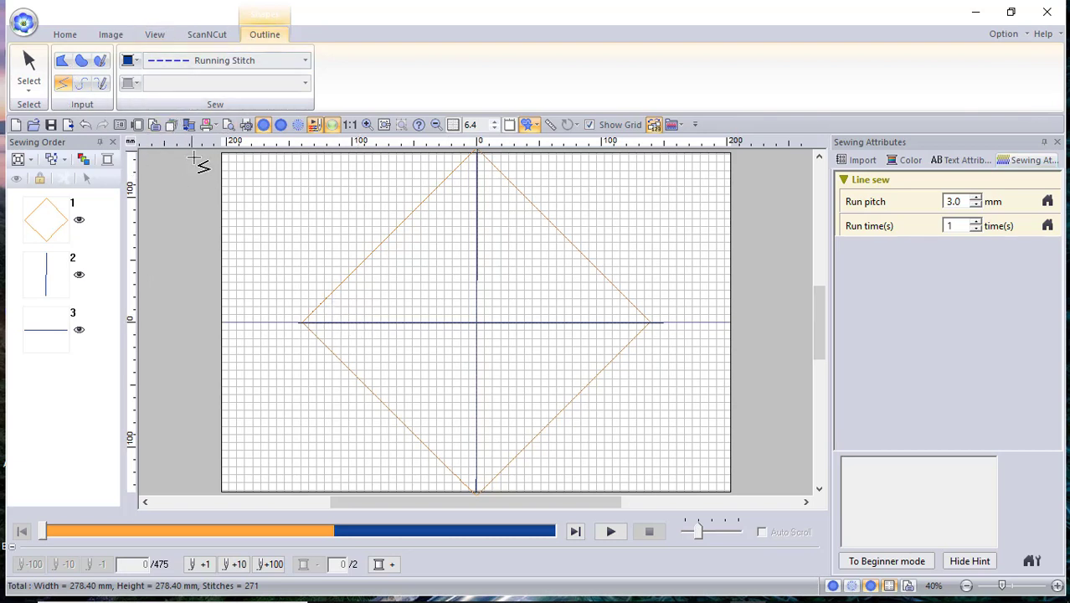
left_click(135, 58)
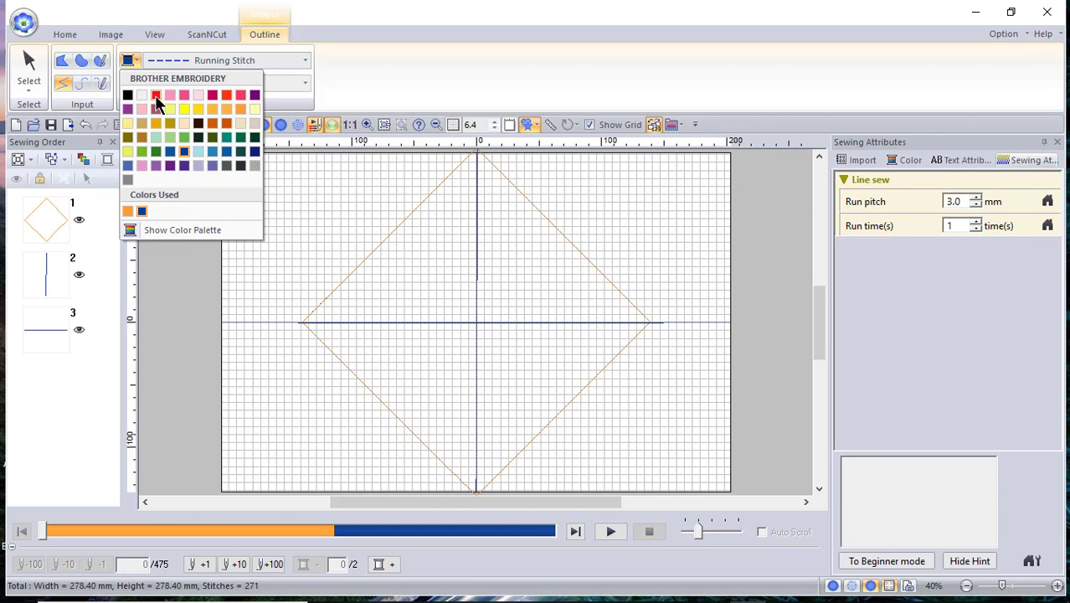
Step: Set the line colour to red and run pitch to 2.0 mm, keeping millimetre units
left_click(157, 96)
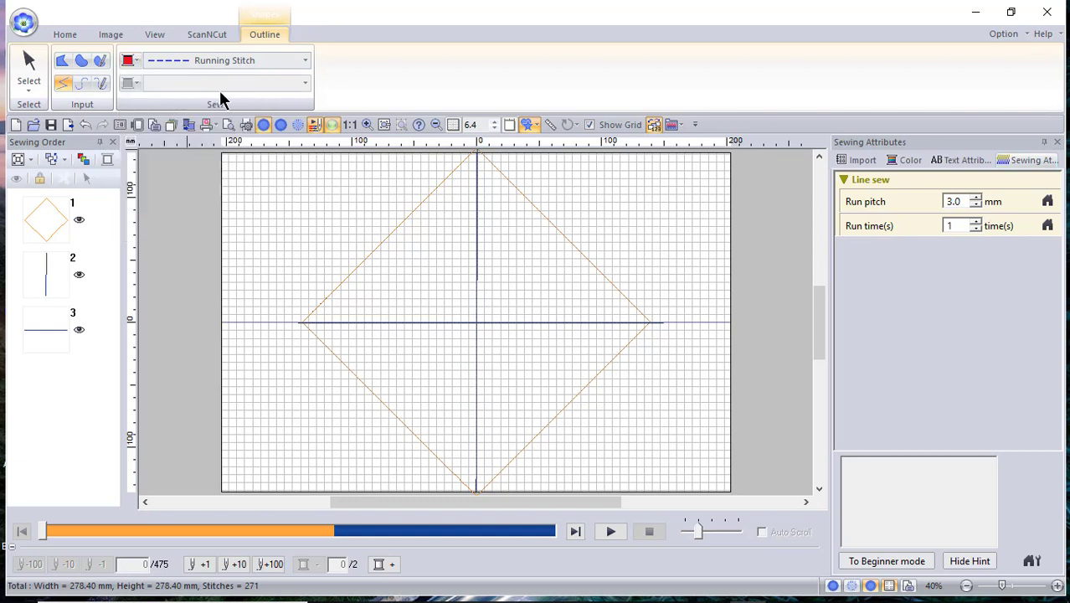
left_click(63, 84)
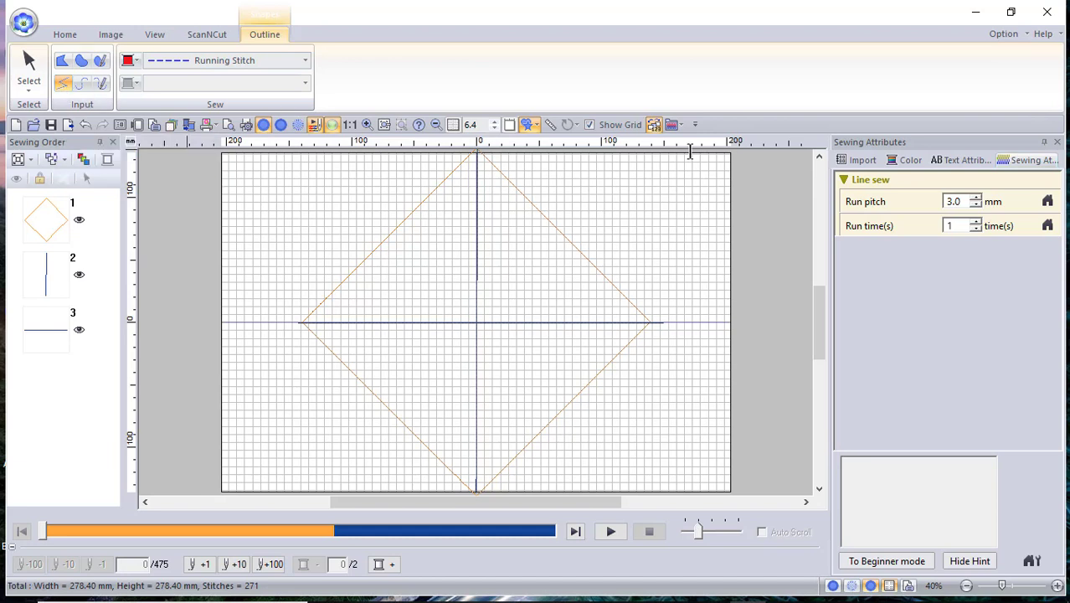
left_click(976, 205)
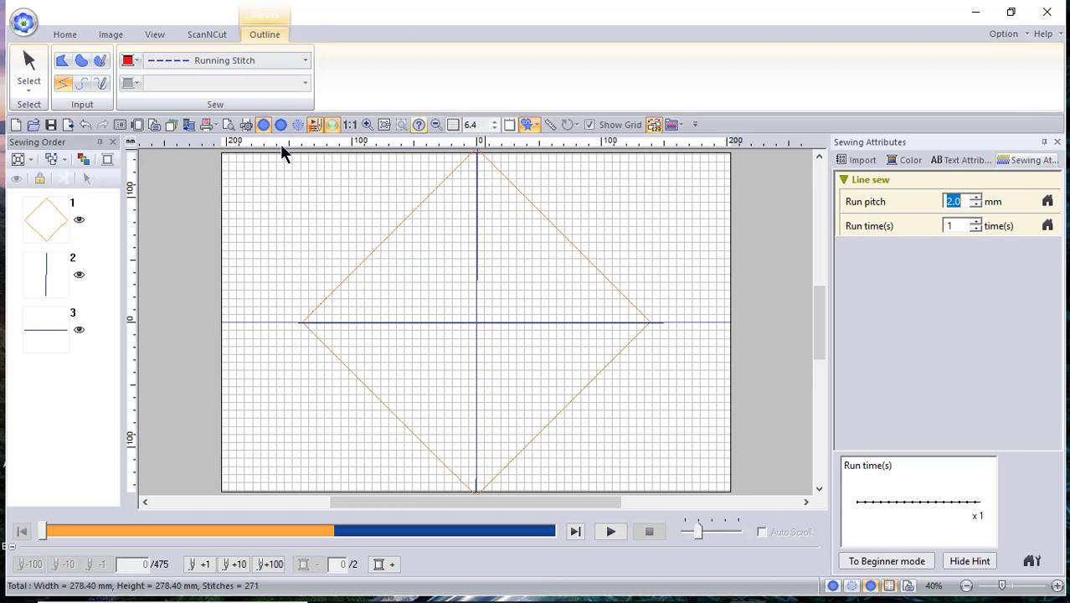
left_click(130, 144)
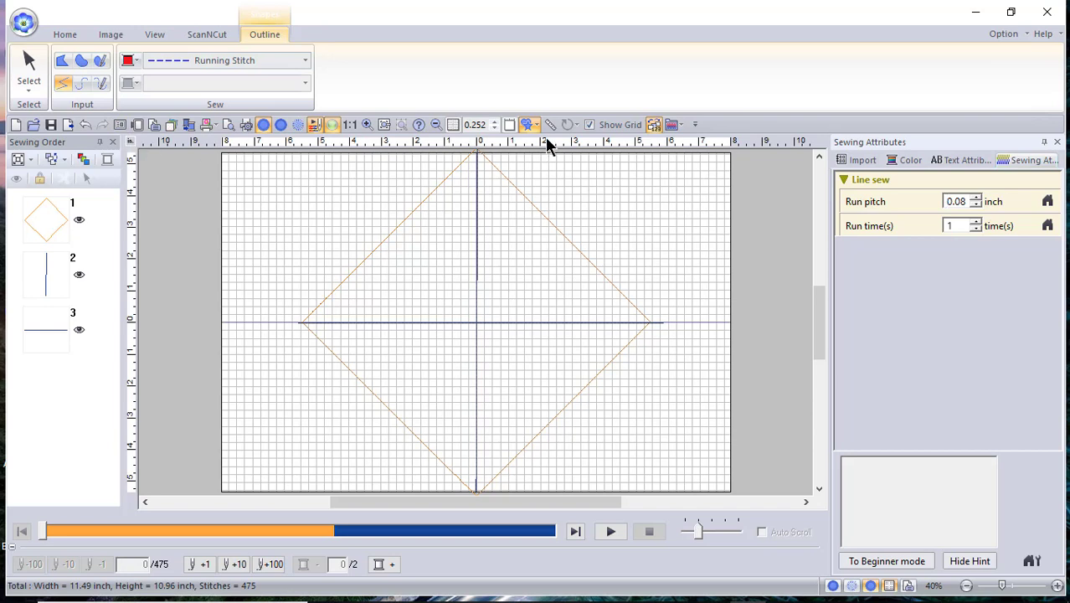
left_click(131, 144)
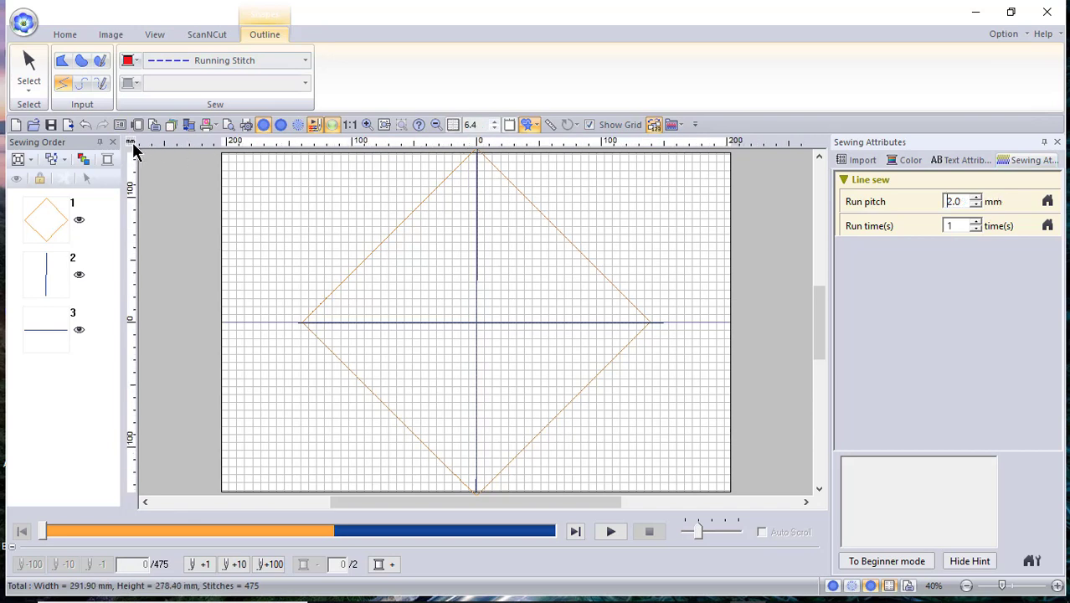
Step: Draw two red vertical lines flanking the blue vertical, from top to bottom vertex
left_click(480, 153)
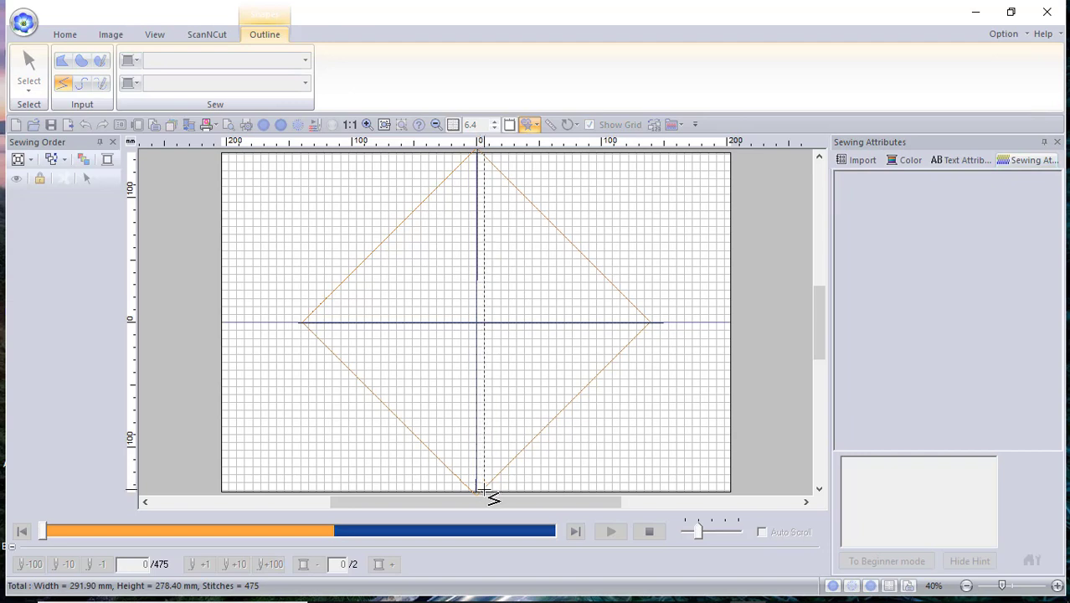
double_click(478, 490)
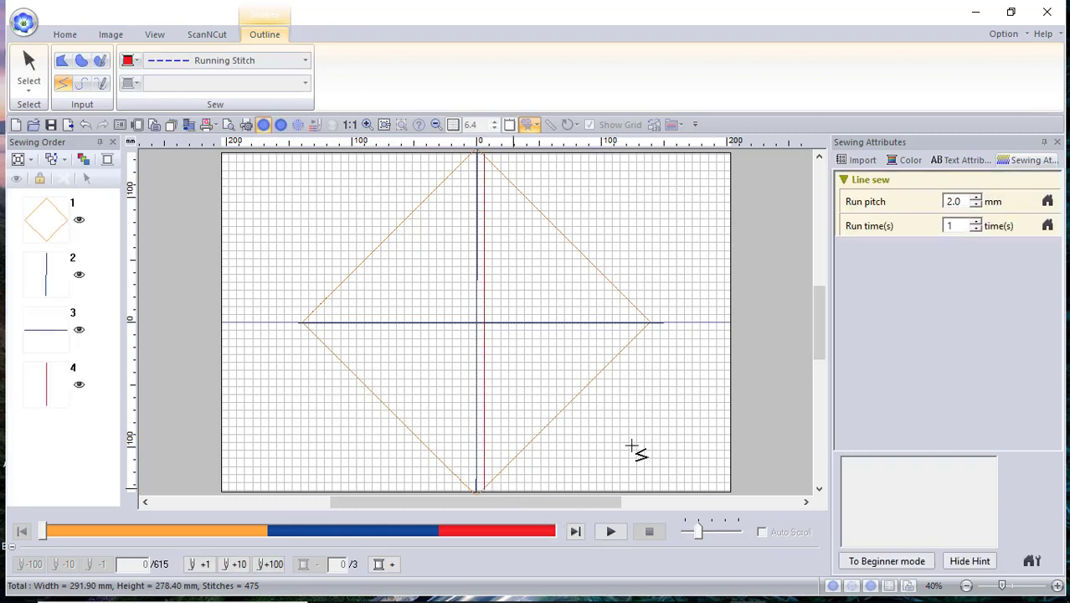
left_click(474, 157)
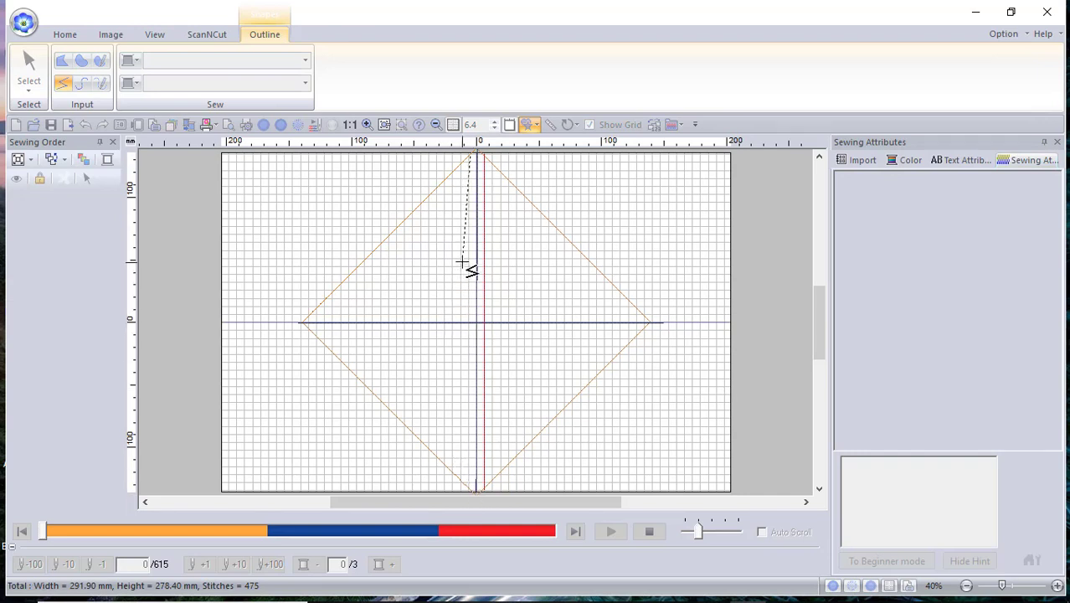
key("Escape")
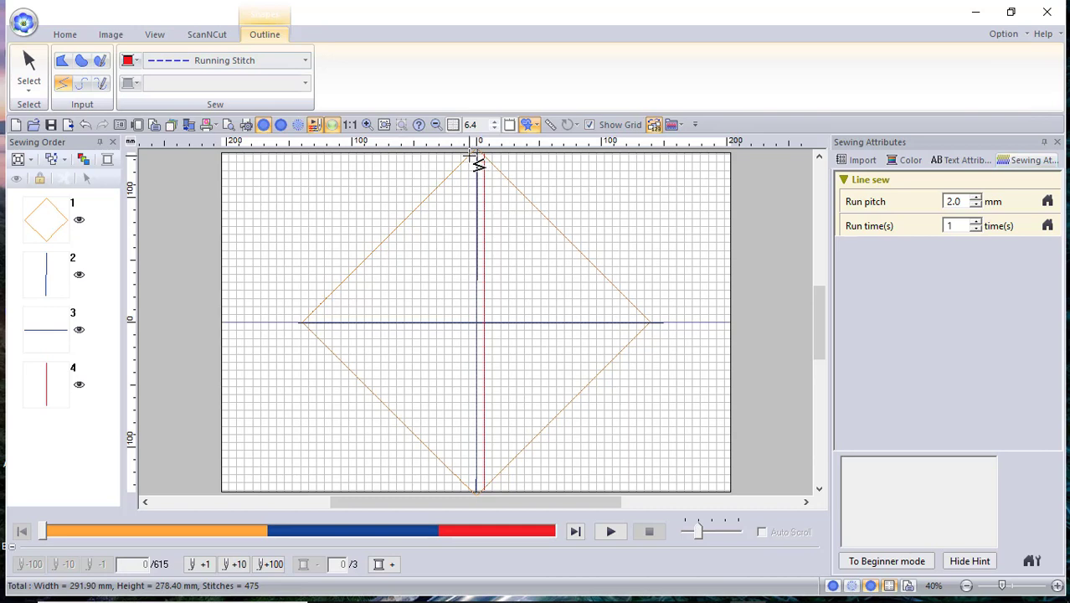
left_click(472, 154)
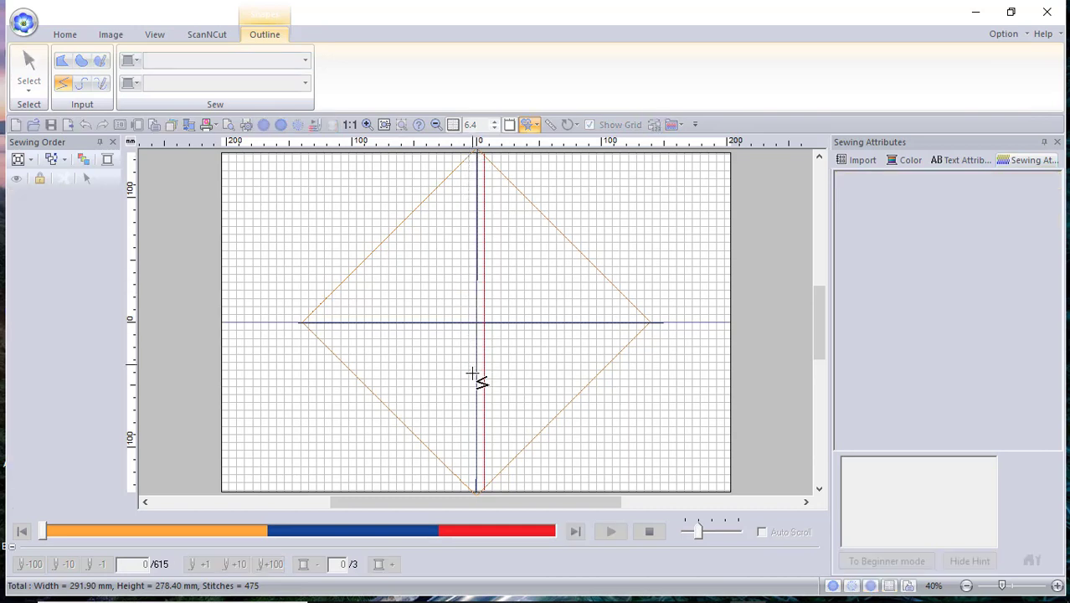
double_click(470, 490)
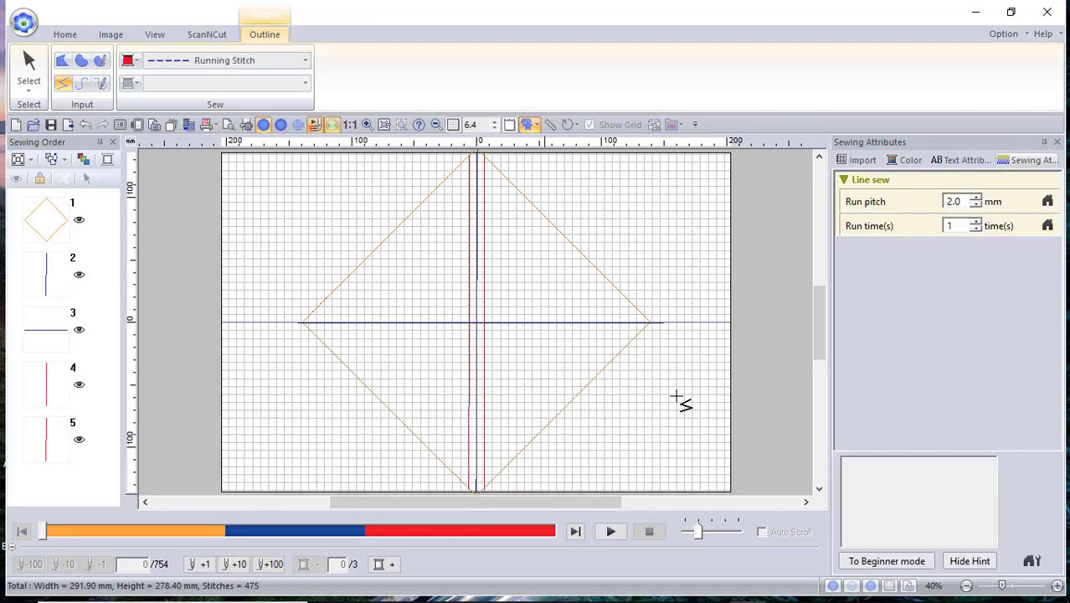
Step: Draw two red horizontal lines beside the blue horizontal, from left to right vertex
left_click(304, 313)
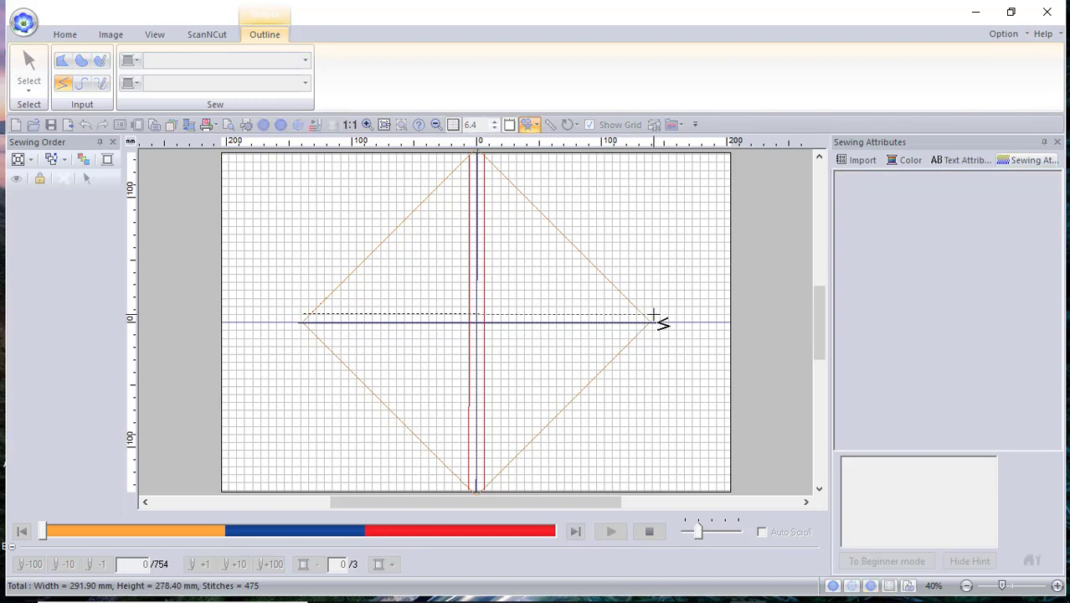
double_click(654, 315)
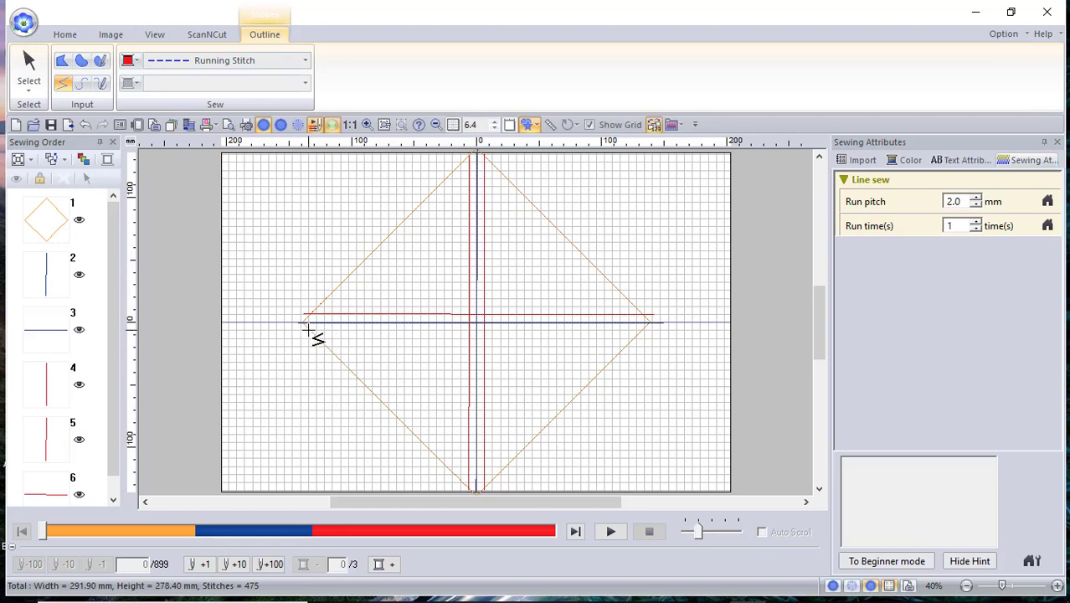
left_click(308, 326)
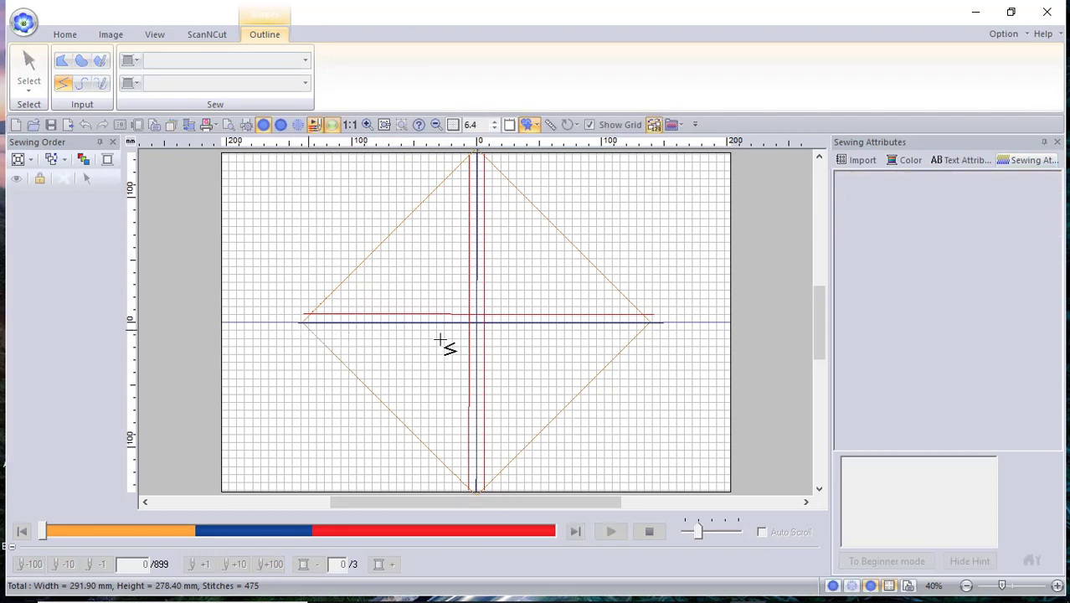
double_click(657, 328)
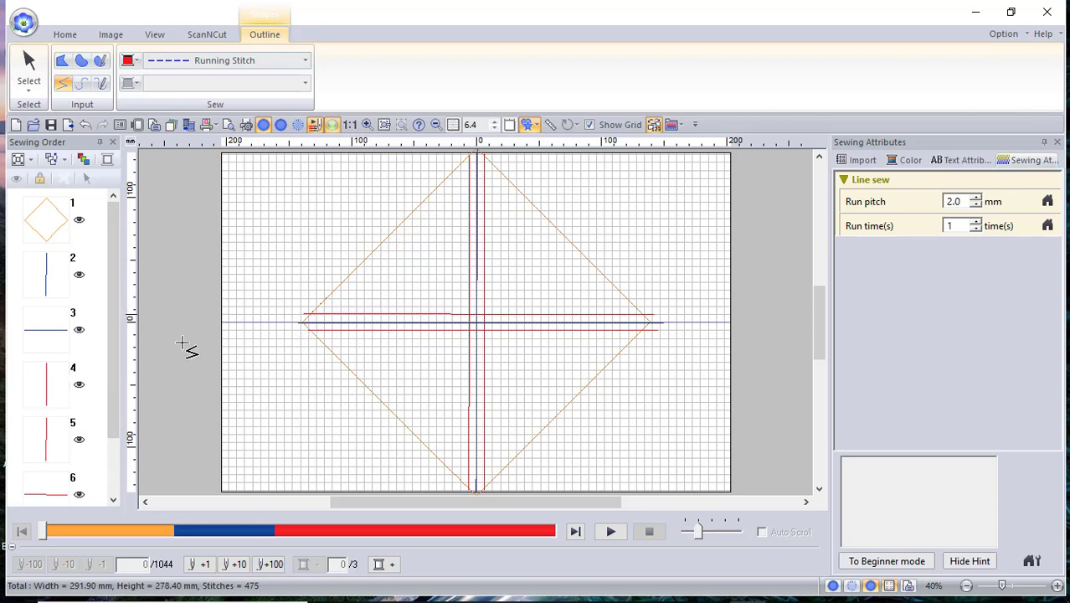
Step: Inspect the fifth and sixth sewing-order objects, a red horizontal line, then clear the selection
left_click(49, 444)
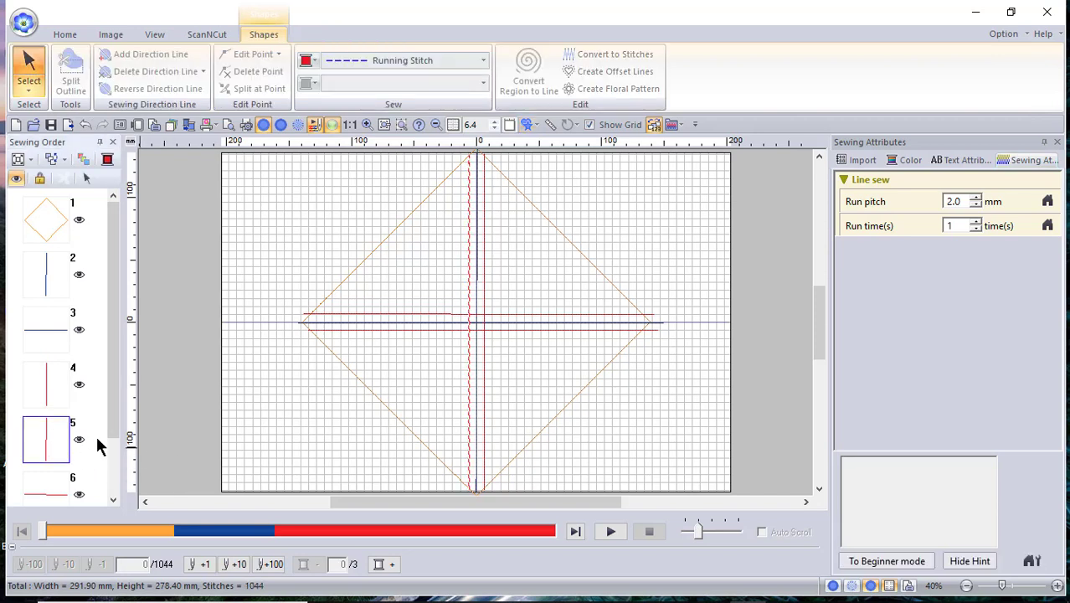
left_click_drag(110, 378, 101, 444)
left_click(50, 423)
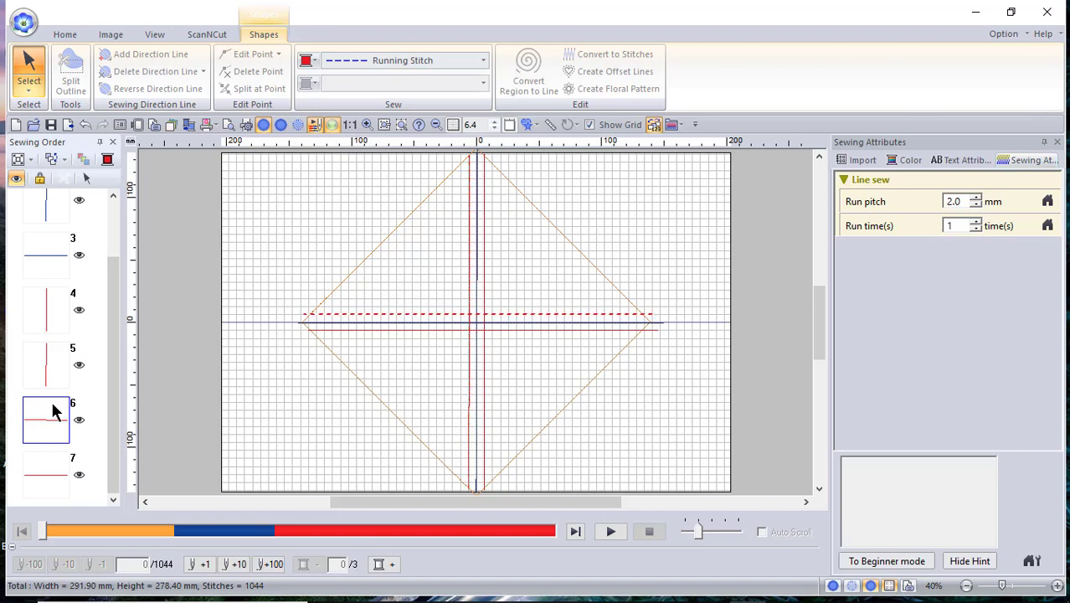
left_click(86, 180)
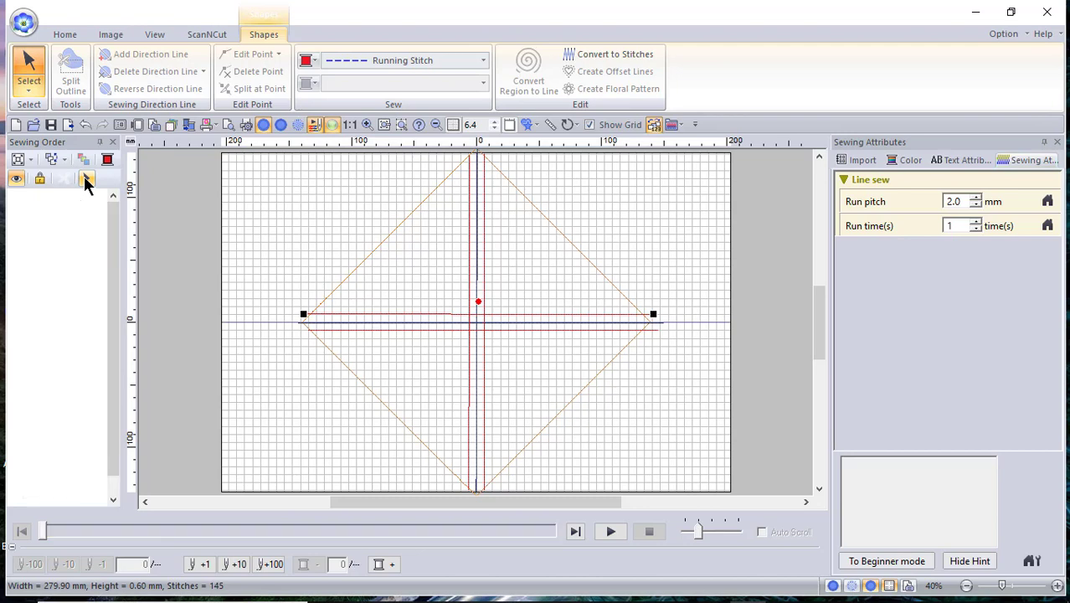
key("Escape")
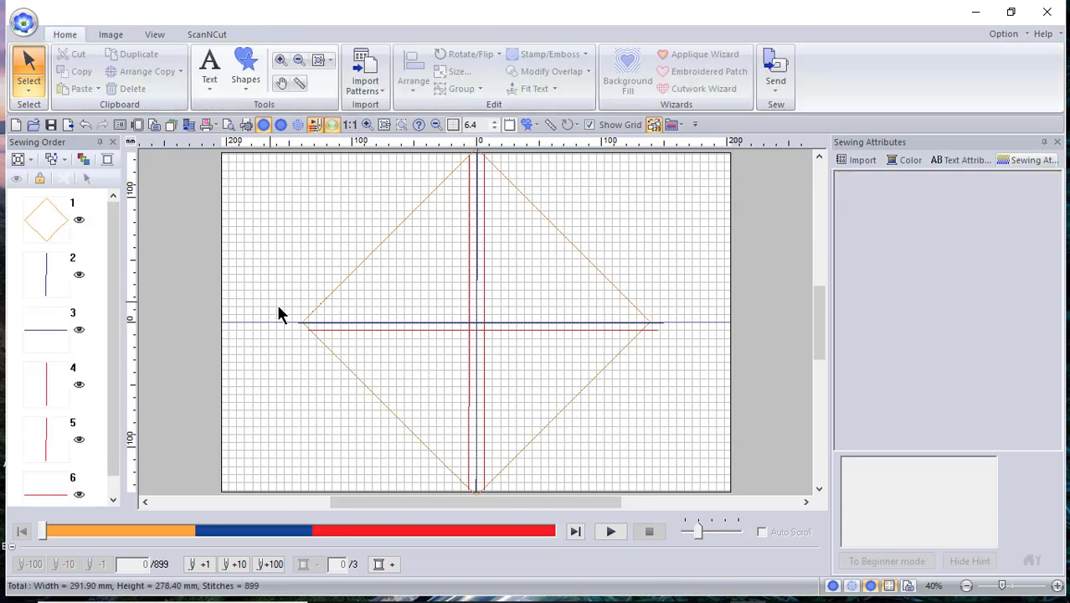
Step: Draw another red straight line across the diamond from its left corner to its right corner
left_click(249, 74)
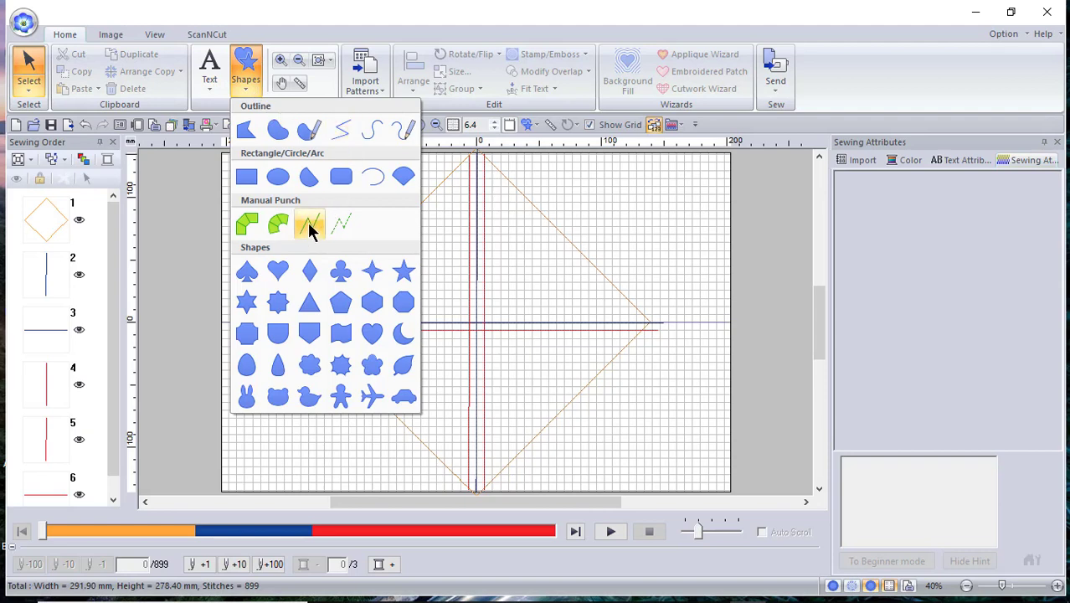
left_click(343, 131)
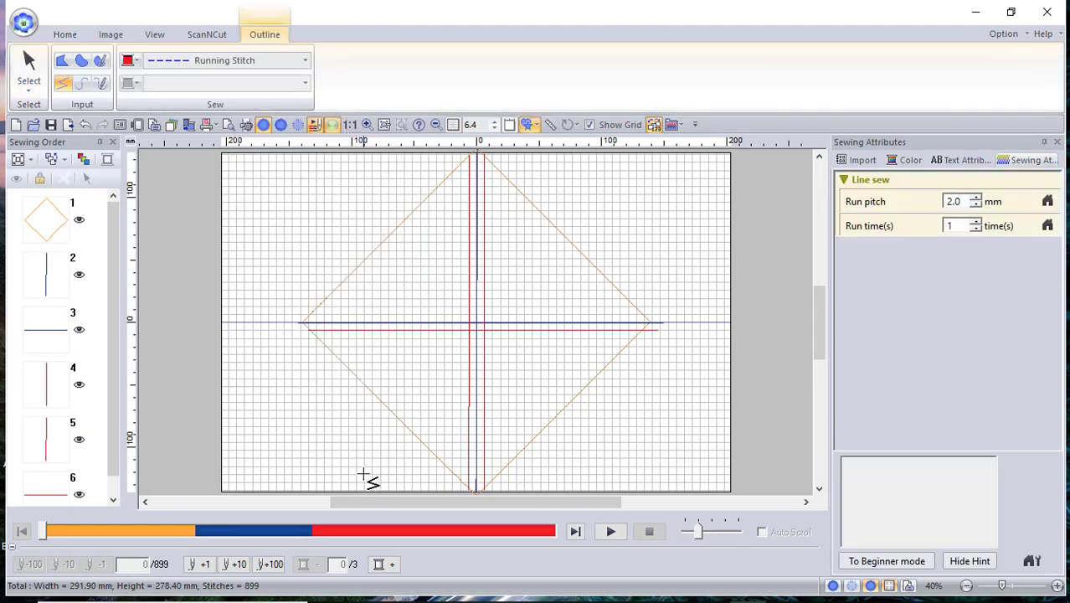
left_click(304, 316)
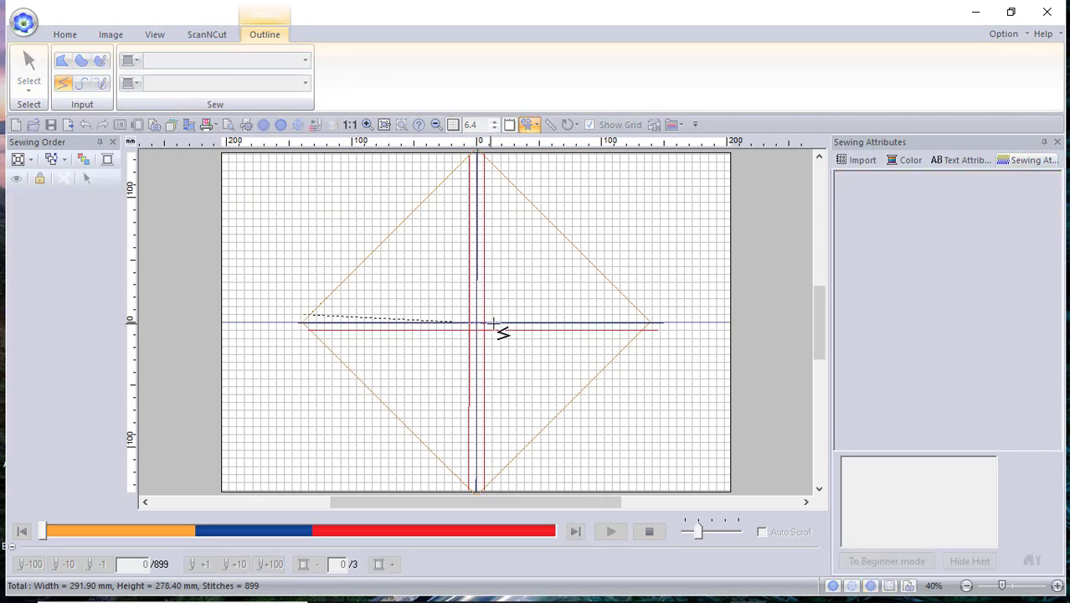
double_click(659, 316)
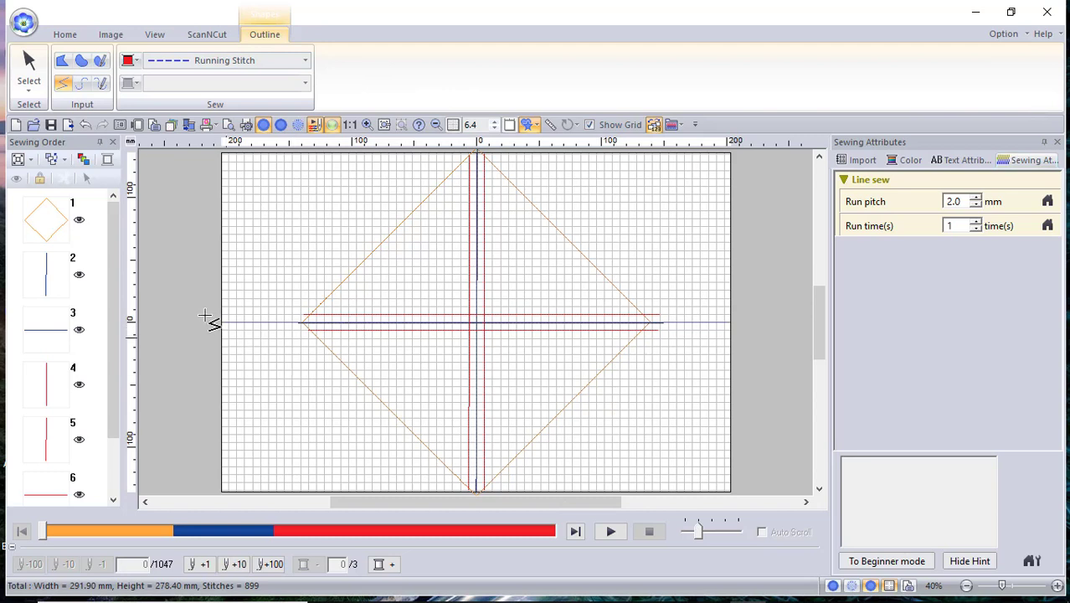
Step: Zoom to 285% on the diamond's top corner to view the vertical lines' upper ends
left_click(59, 280)
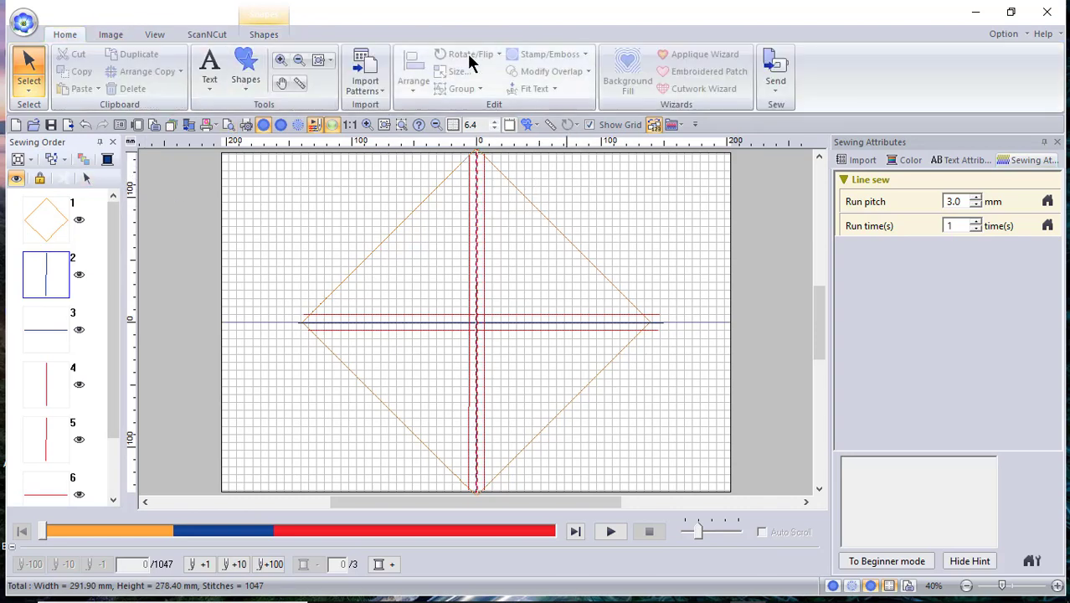
left_click(281, 64)
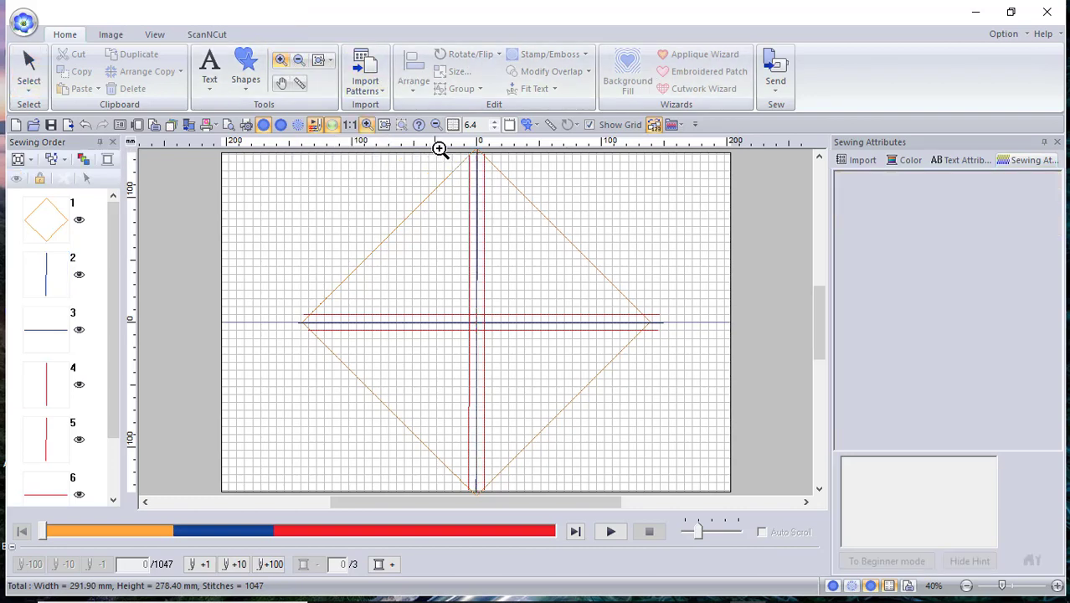
left_click_drag(449, 149, 597, 199)
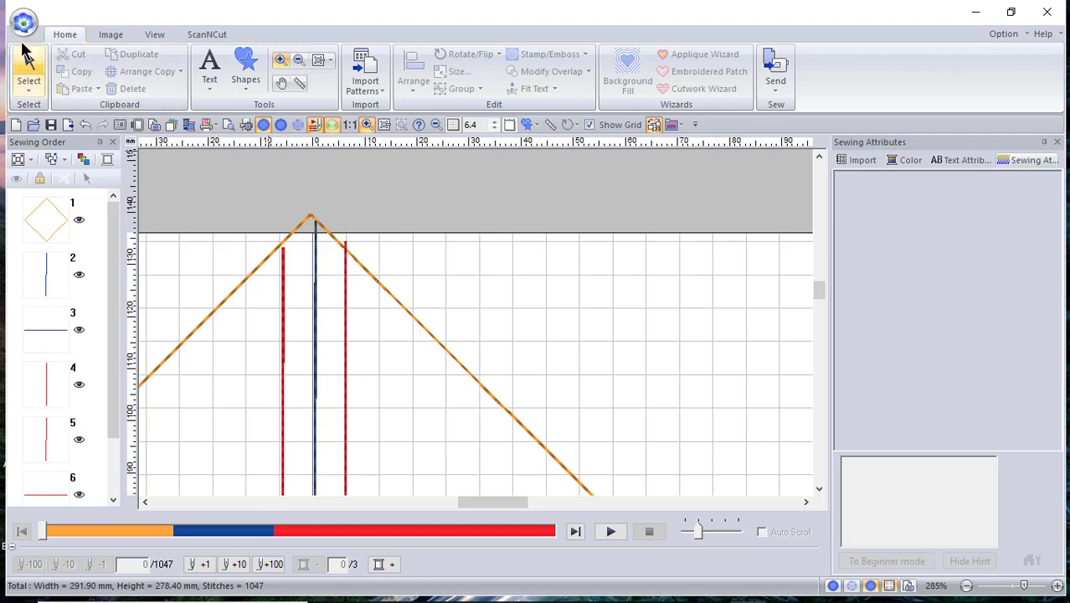
Step: Switch to Select Point and drag the left red vertical line's top end onto the diamond outline
left_click(29, 78)
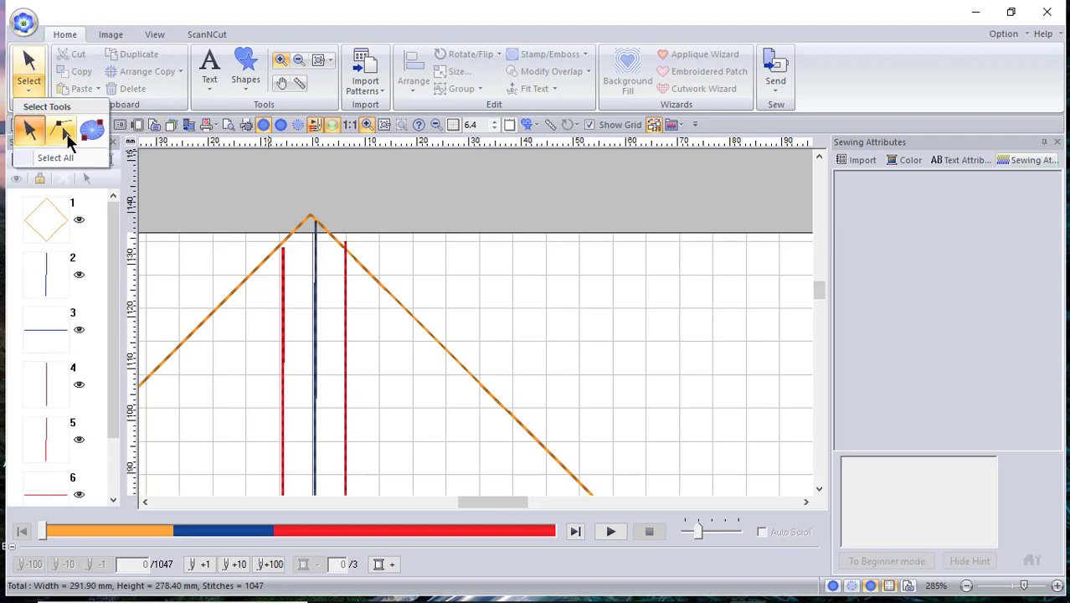
left_click(67, 133)
left_click(308, 309)
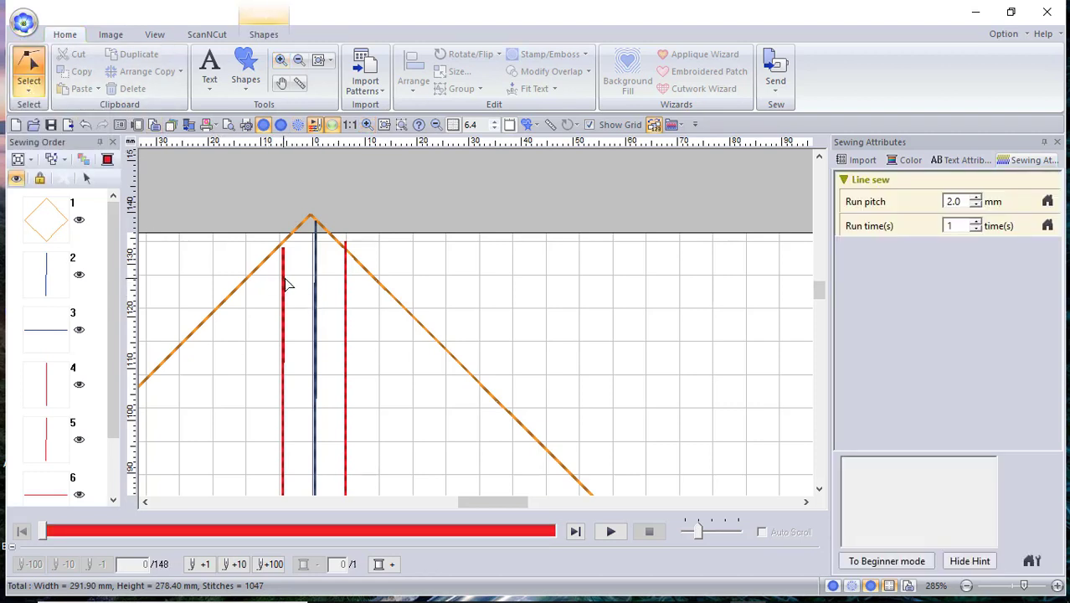
left_click(282, 289)
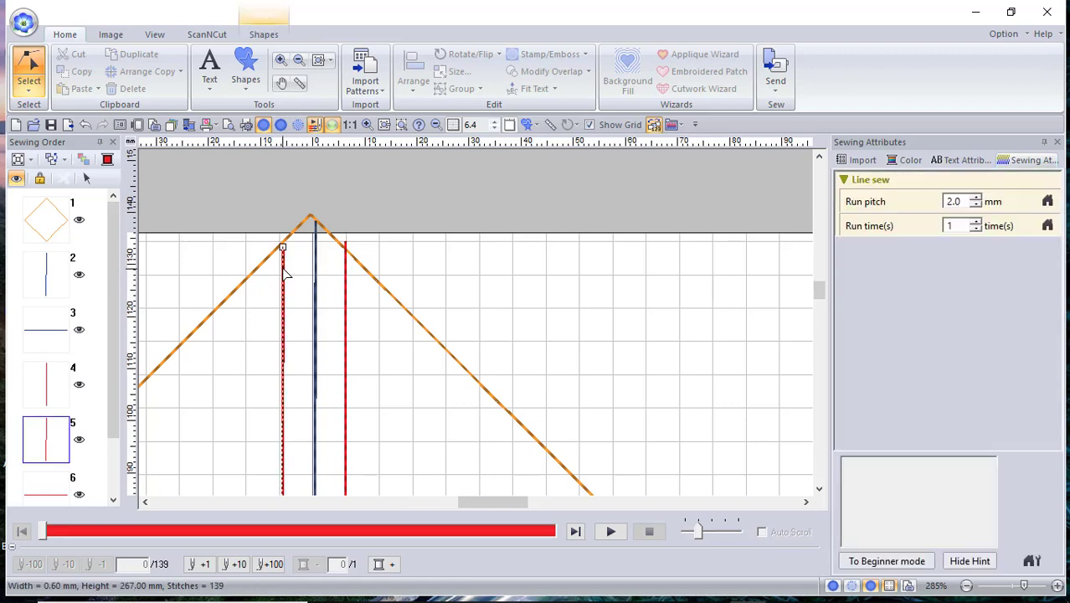
left_click(282, 249)
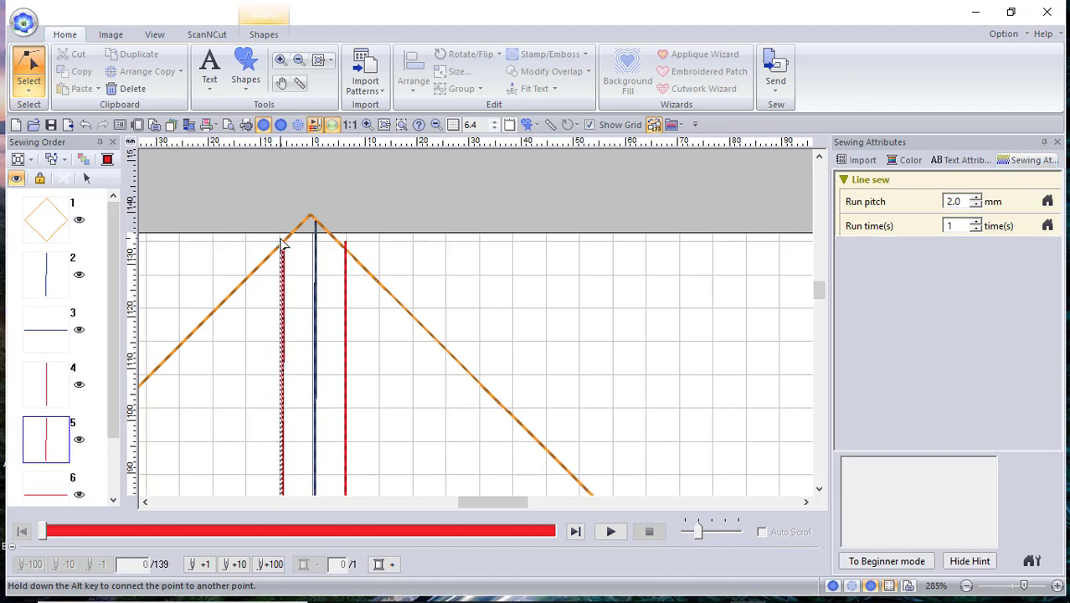
left_click_drag(283, 243, 280, 239)
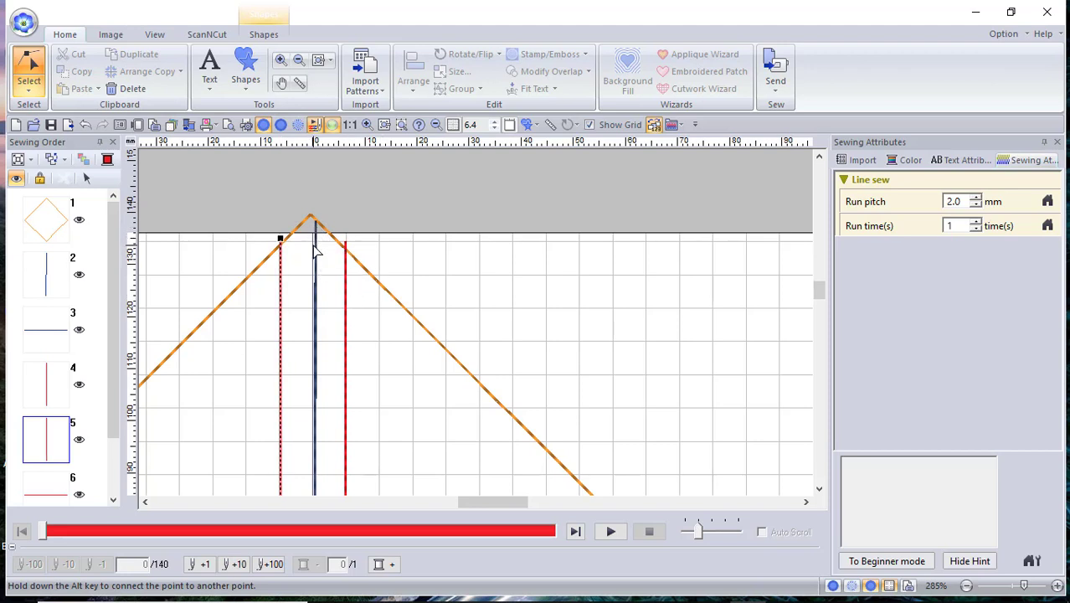
Step: Move the blue centre line's top to the diamond's apex and the right red line's top onto the outline, then readjust the left line
left_click(315, 255)
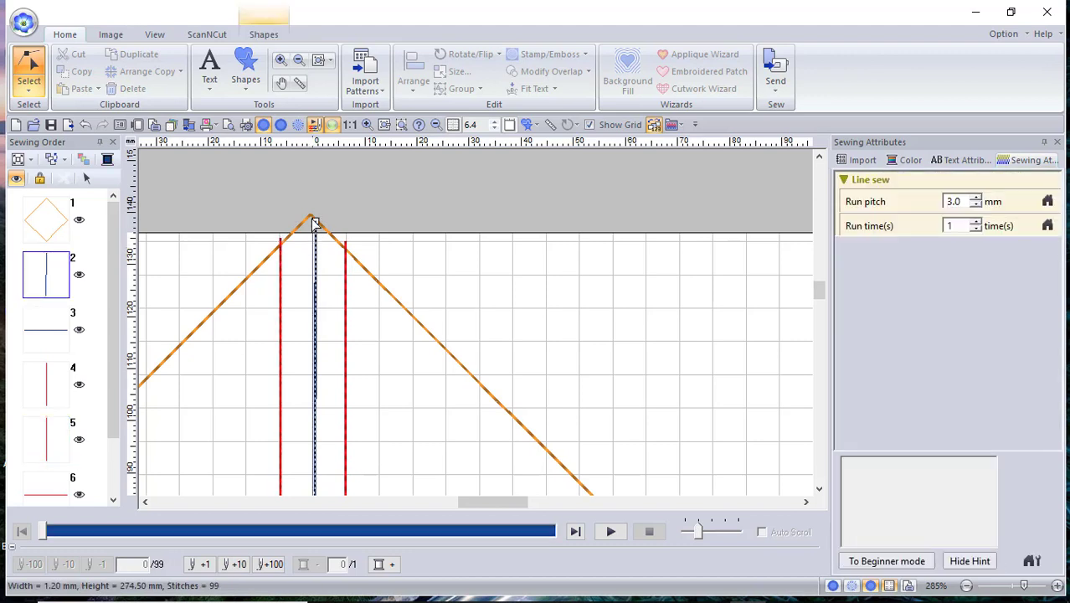
left_click_drag(316, 222, 312, 214)
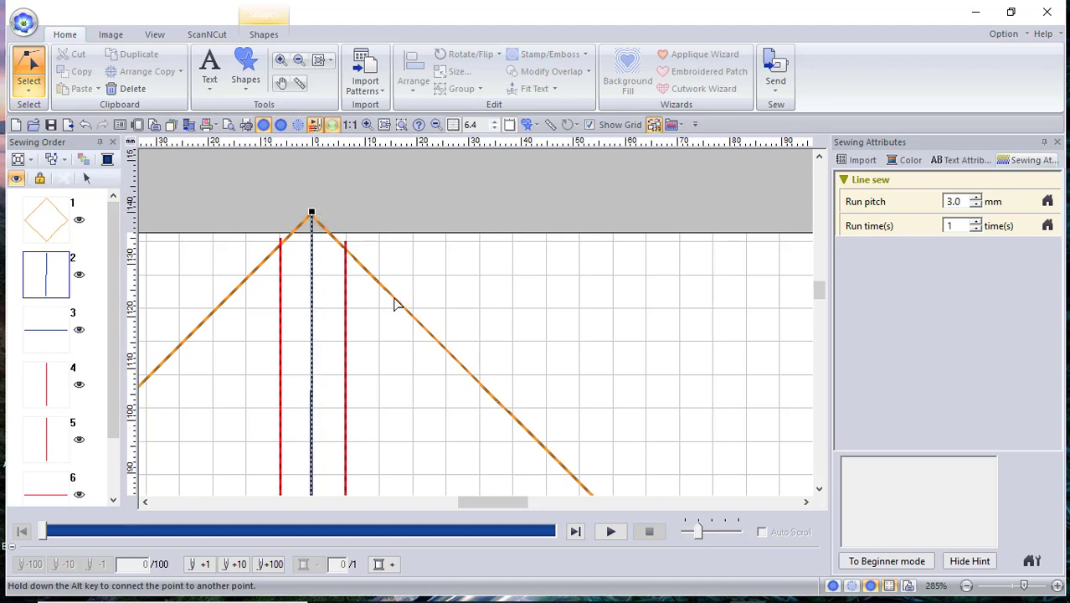
left_click(345, 255)
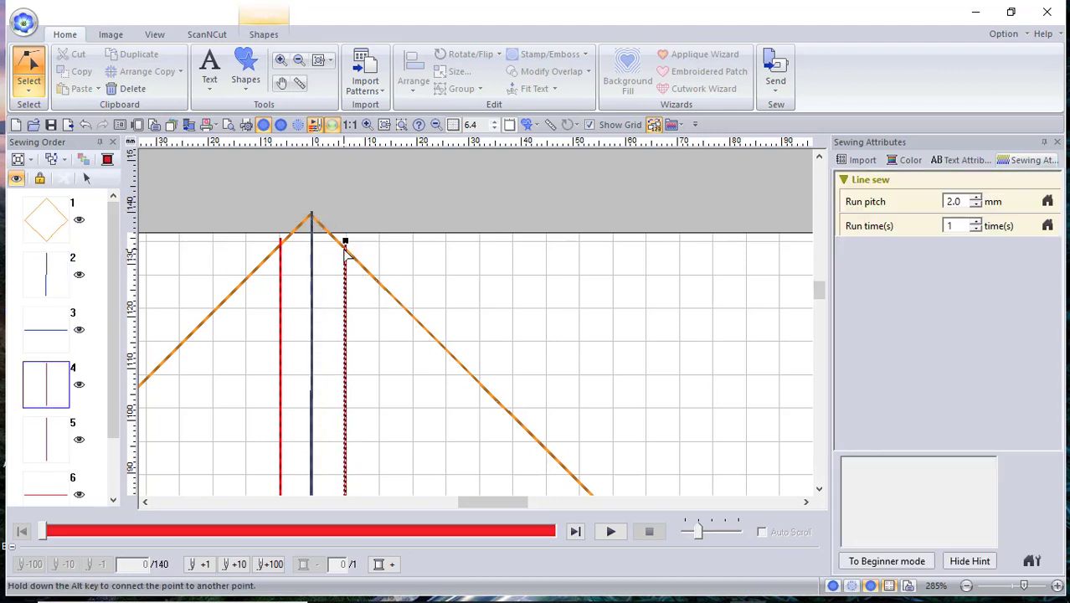
left_click_drag(346, 251, 344, 250)
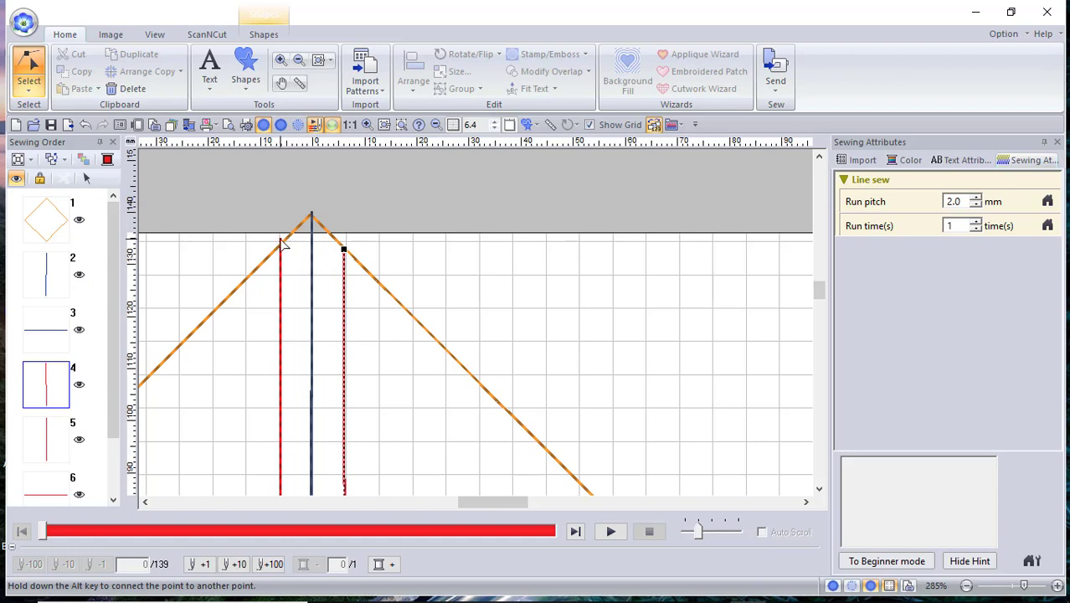
left_click(281, 241)
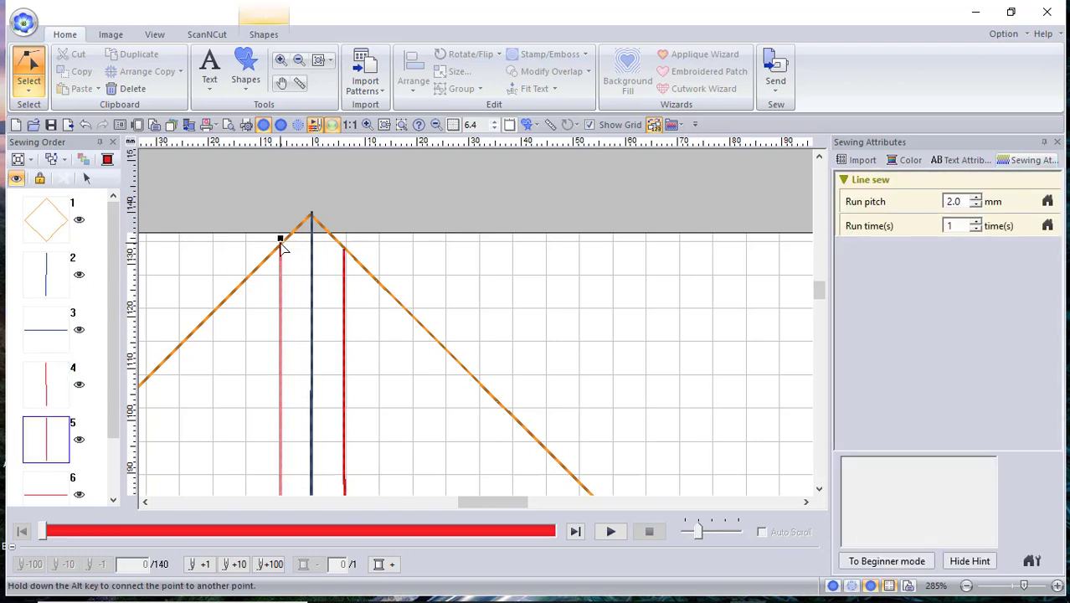
left_click_drag(281, 243, 280, 247)
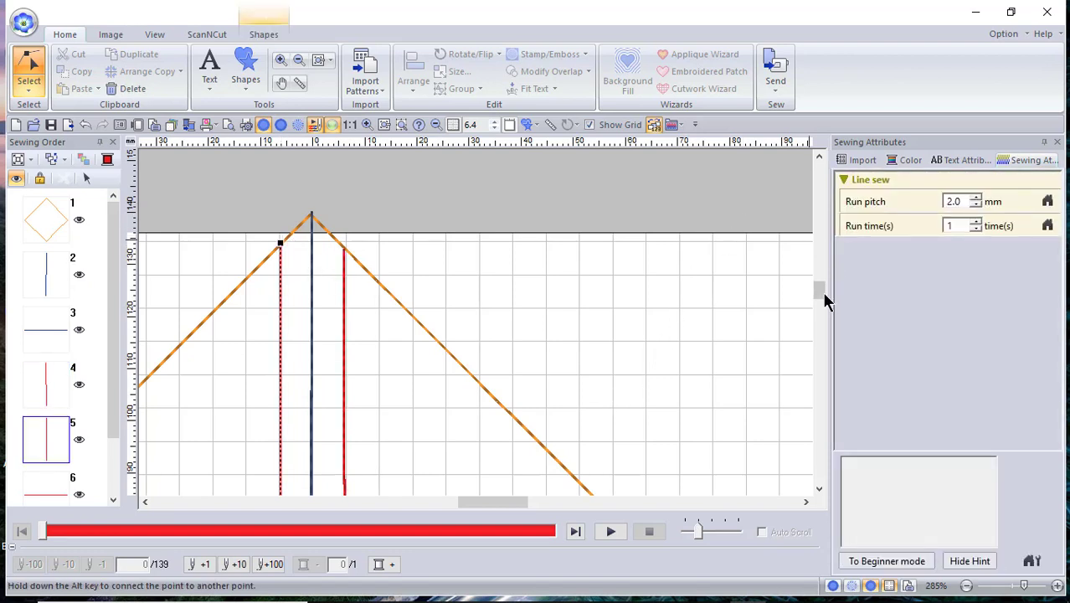
Step: At the right corner, drag the right ends of the upper red, blue and lower red horizontals onto the outline
left_click_drag(824, 298, 826, 323)
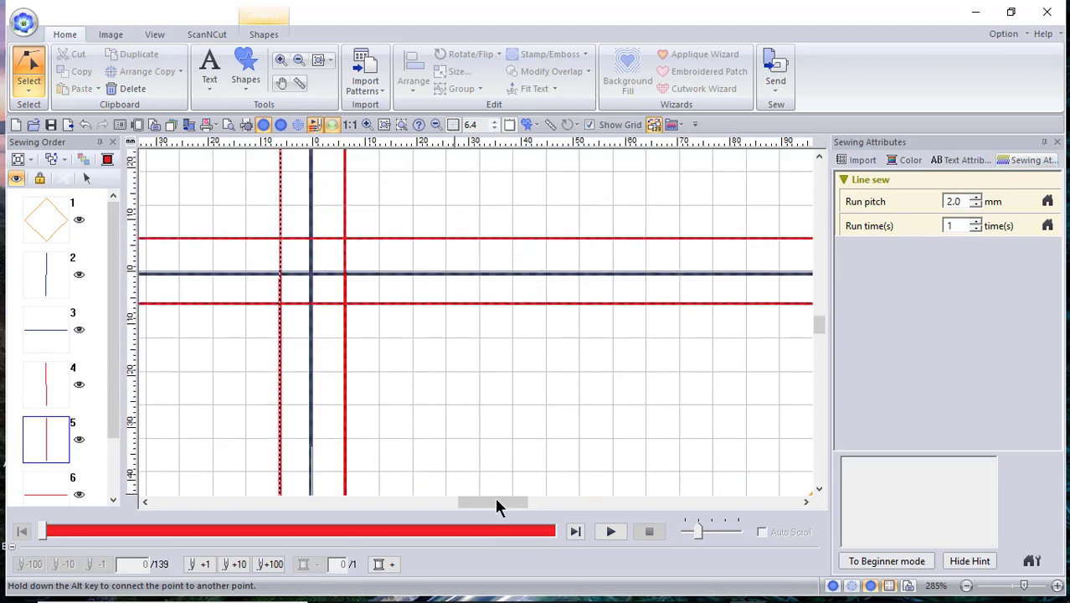
left_click_drag(496, 503, 559, 511)
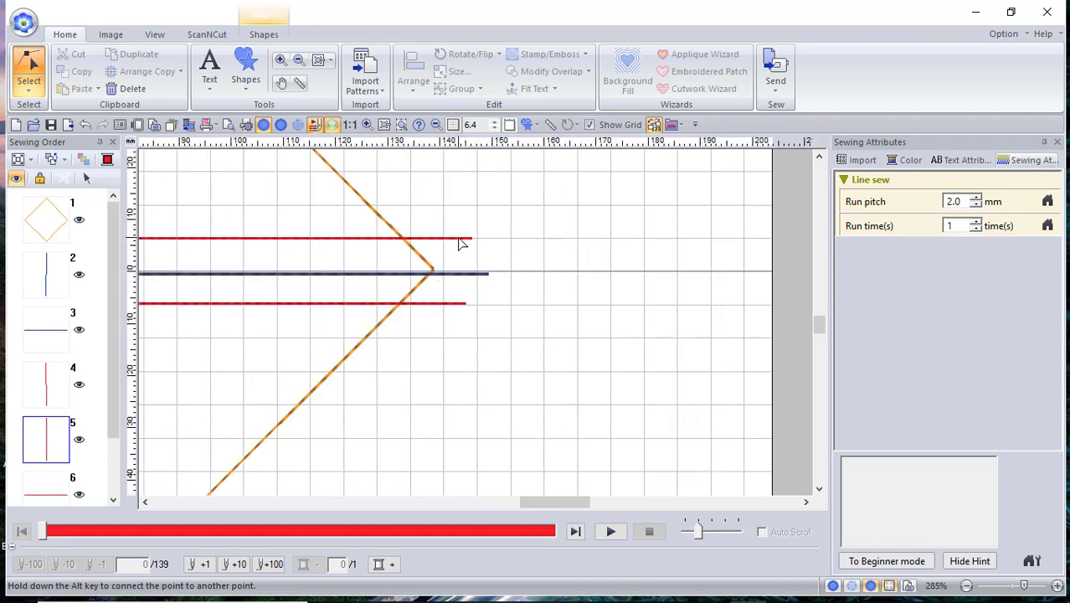
left_click(460, 240)
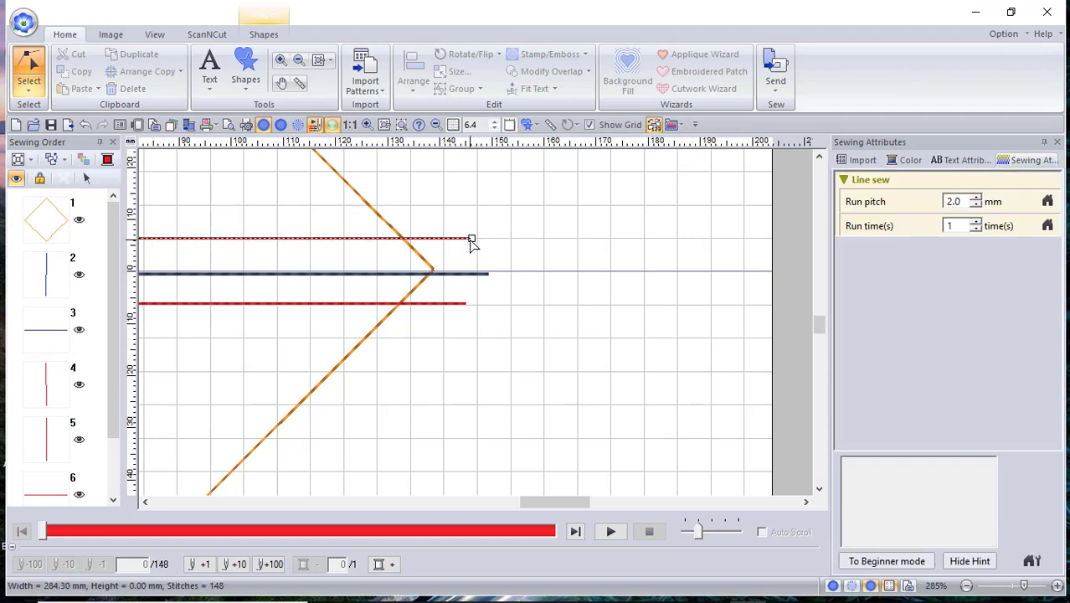
left_click_drag(472, 240, 406, 240)
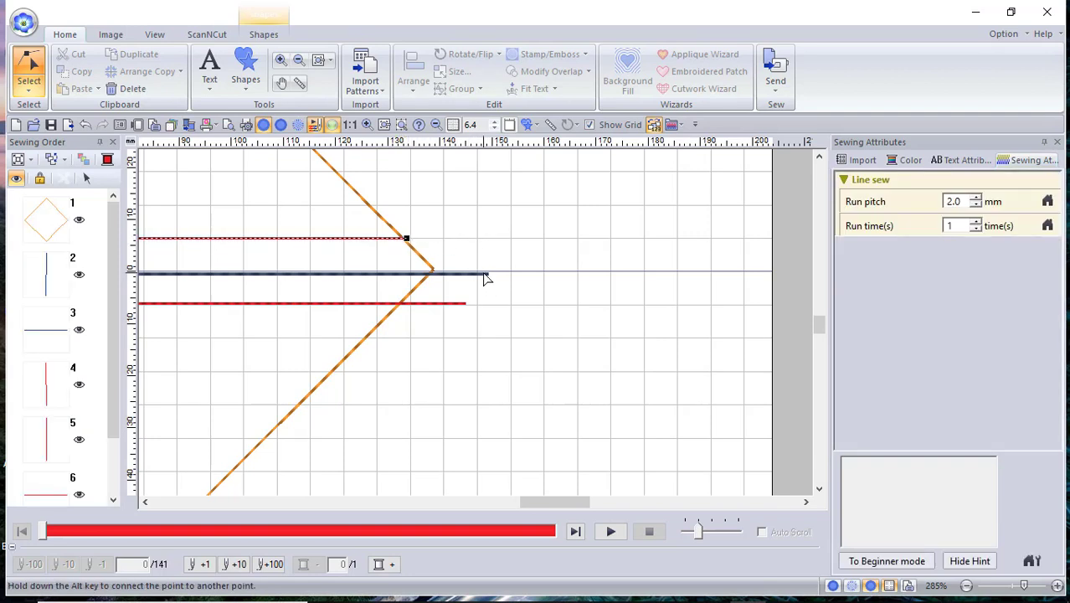
left_click(489, 275)
left_click_drag(486, 279, 436, 277)
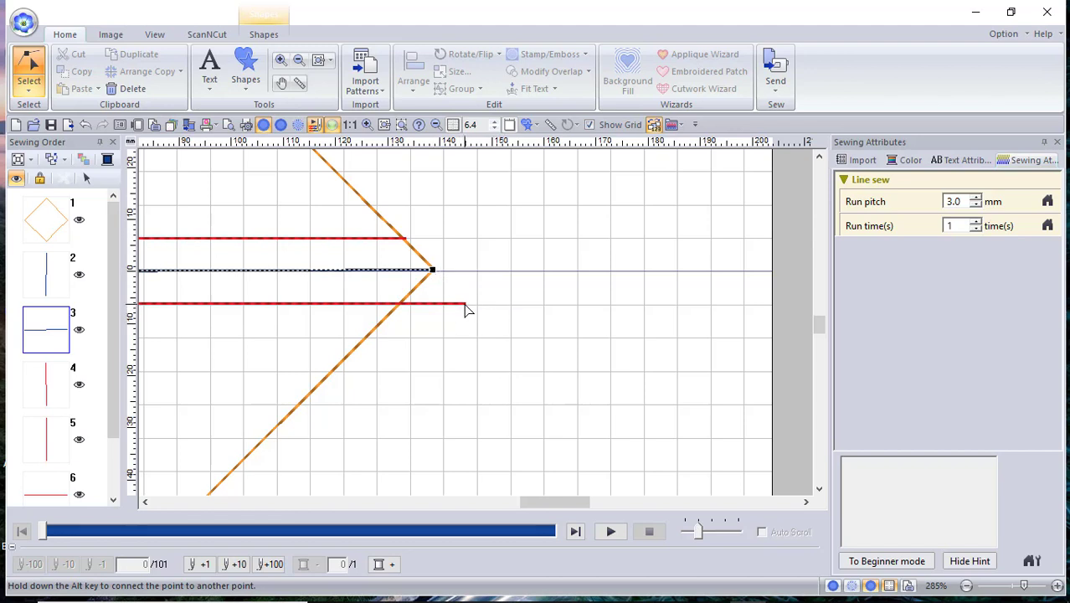
left_click(466, 305)
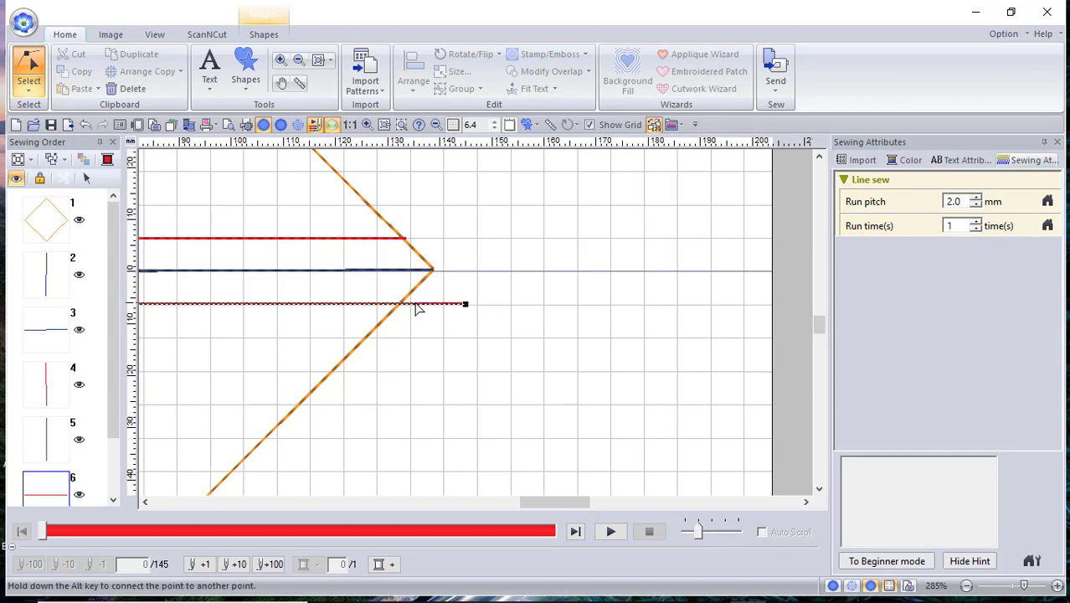
left_click_drag(416, 308, 399, 305)
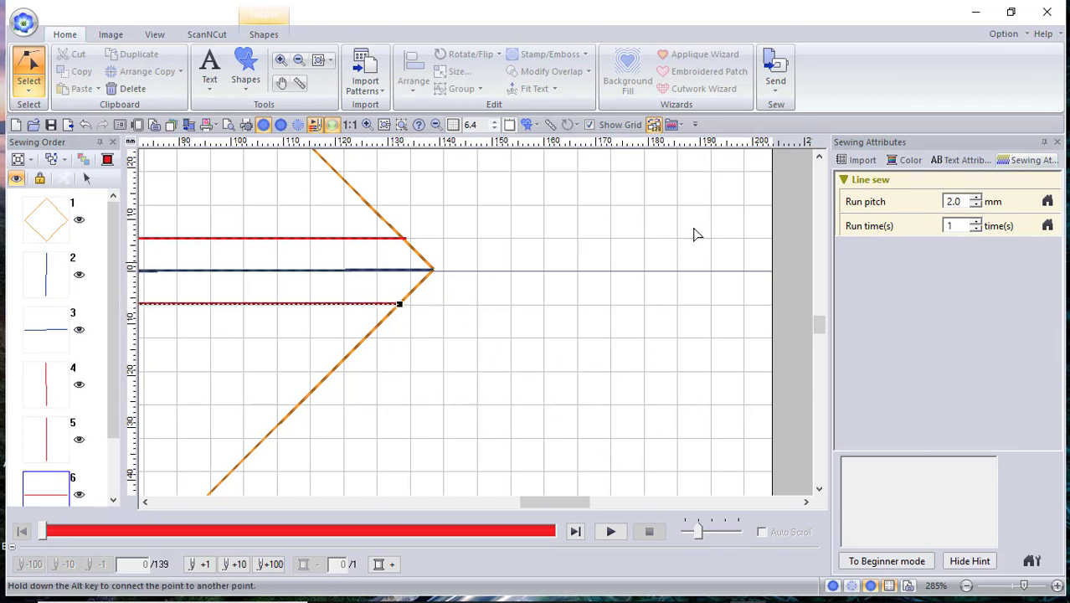
mouse_move(560, 507)
left_mouse_down()
mouse_move(426, 487)
mouse_move(474, 488)
mouse_move(473, 478)
left_mouse_up()
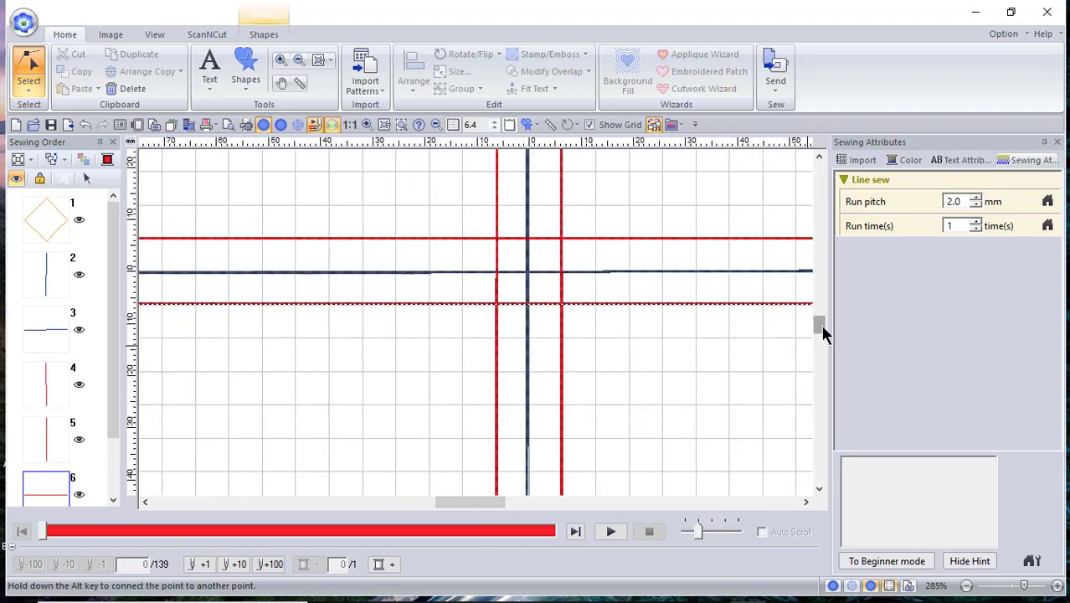
Step: Drag the bottom ends of the left red, blue and right red verticals onto the diamond's lower edges and bottom corner
left_click_drag(821, 324, 825, 360)
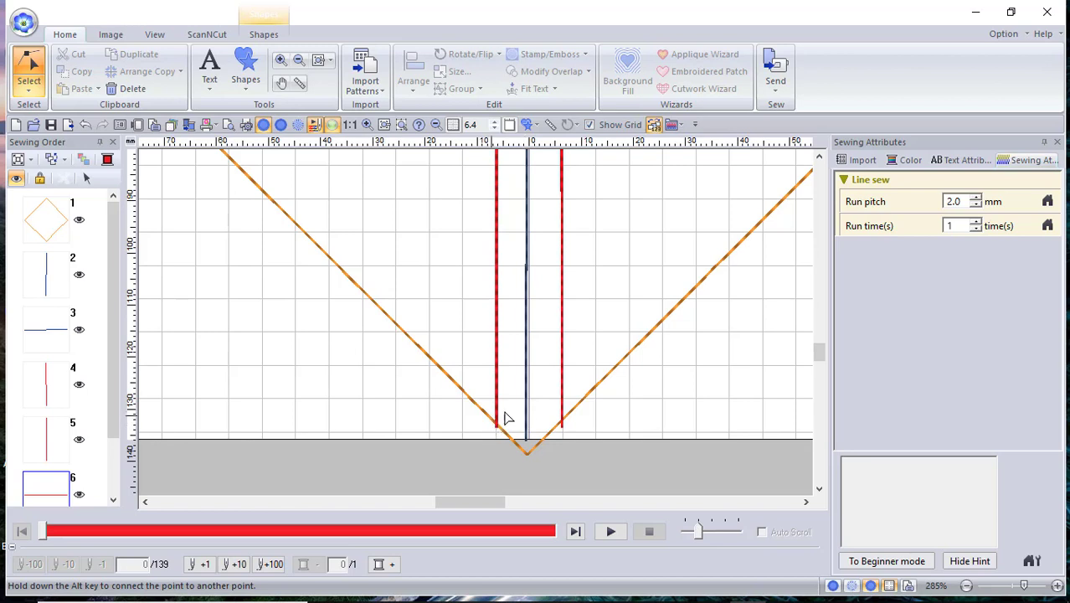
left_click_drag(500, 417, 498, 431)
left_click(527, 435)
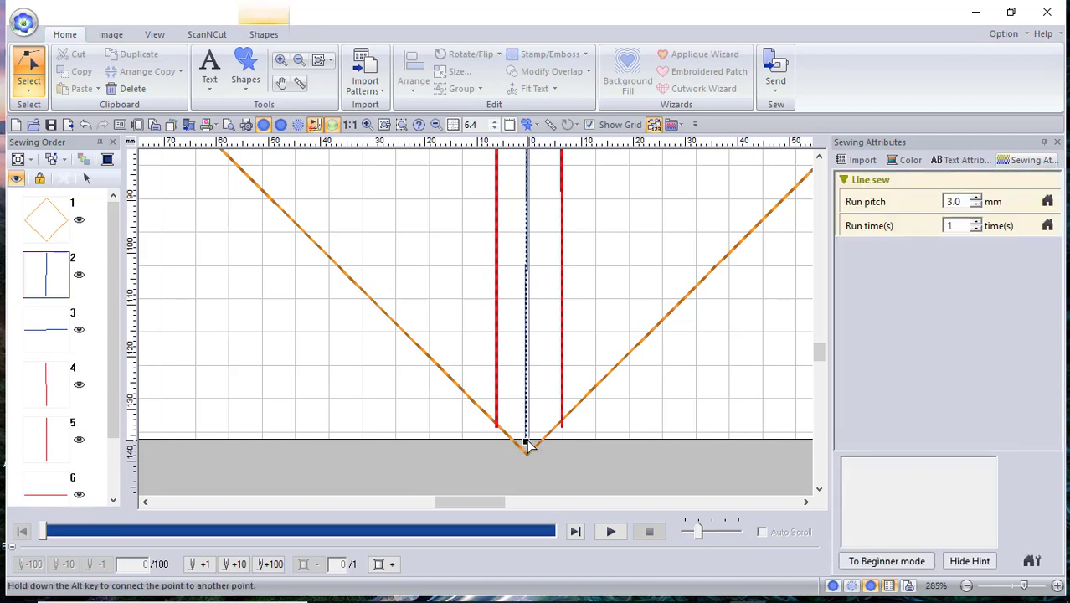
left_click_drag(527, 444, 530, 460)
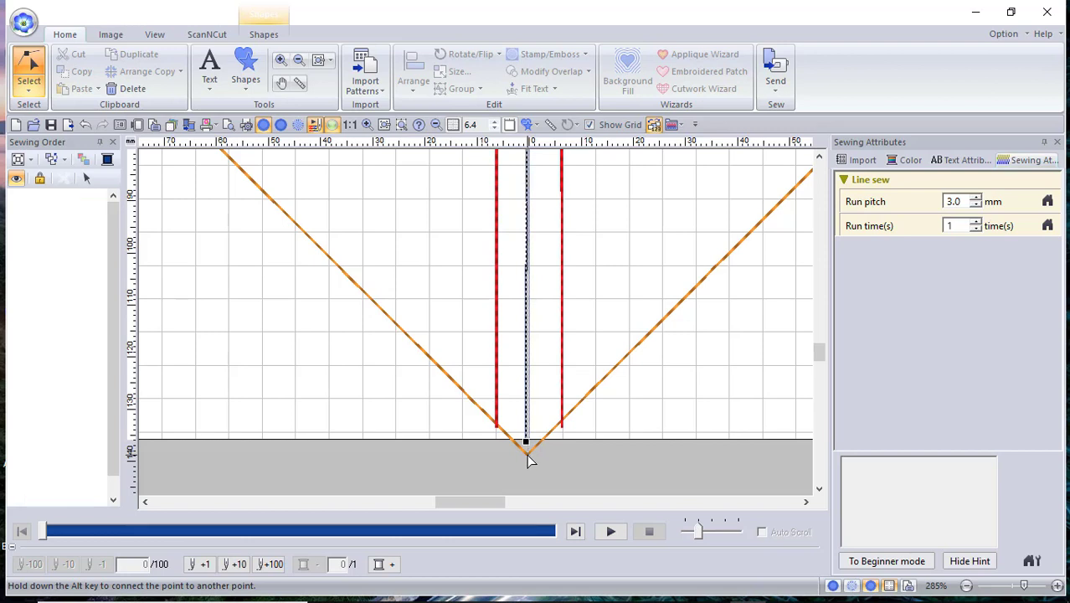
left_click(566, 431)
left_click(562, 428)
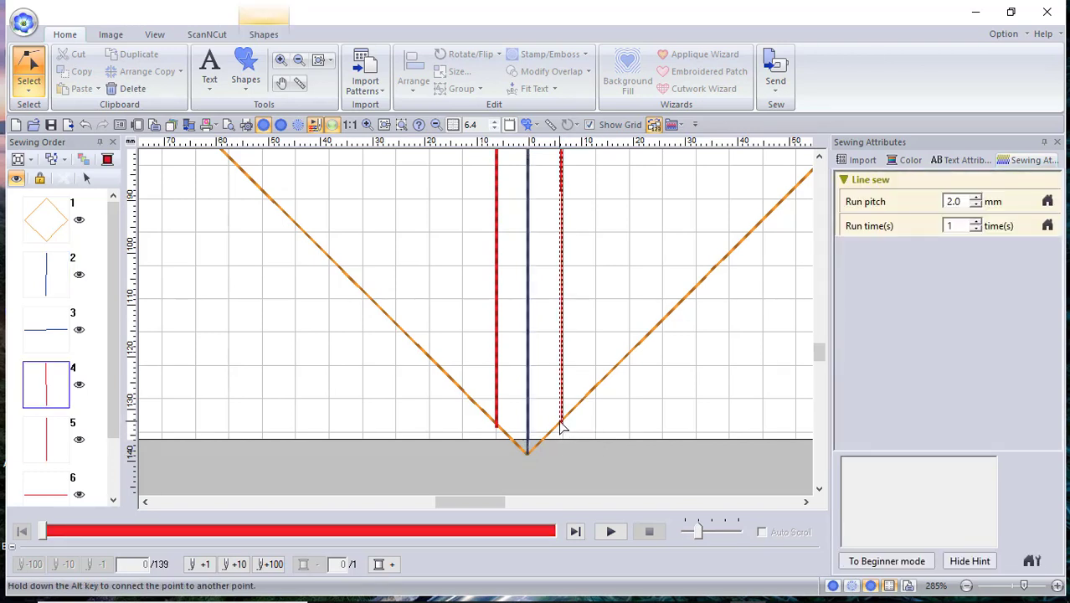
left_click_drag(560, 424, 564, 428)
Step: Fit the whole diamond in view, then zoom into a rectangle around its left corner
left_click_drag(470, 502, 356, 501)
left_click_drag(814, 349, 829, 291)
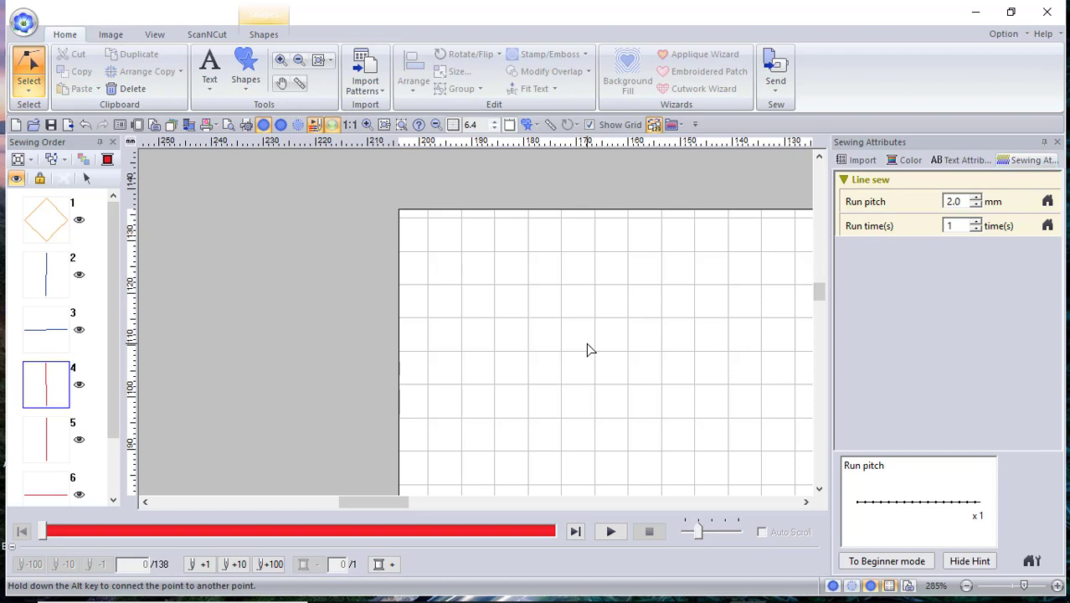
left_click(331, 61)
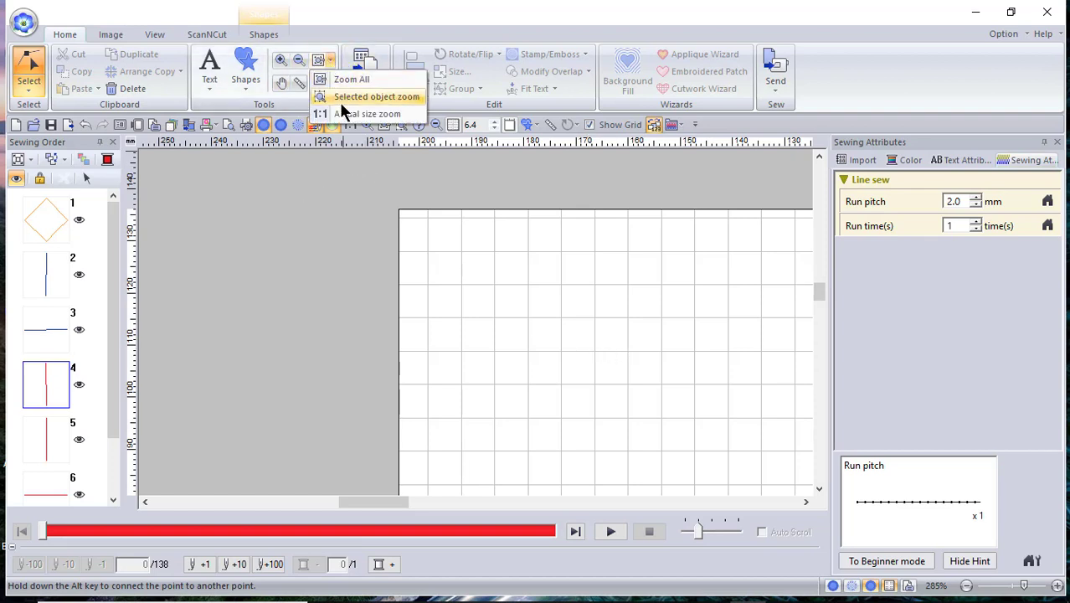
left_click(344, 99)
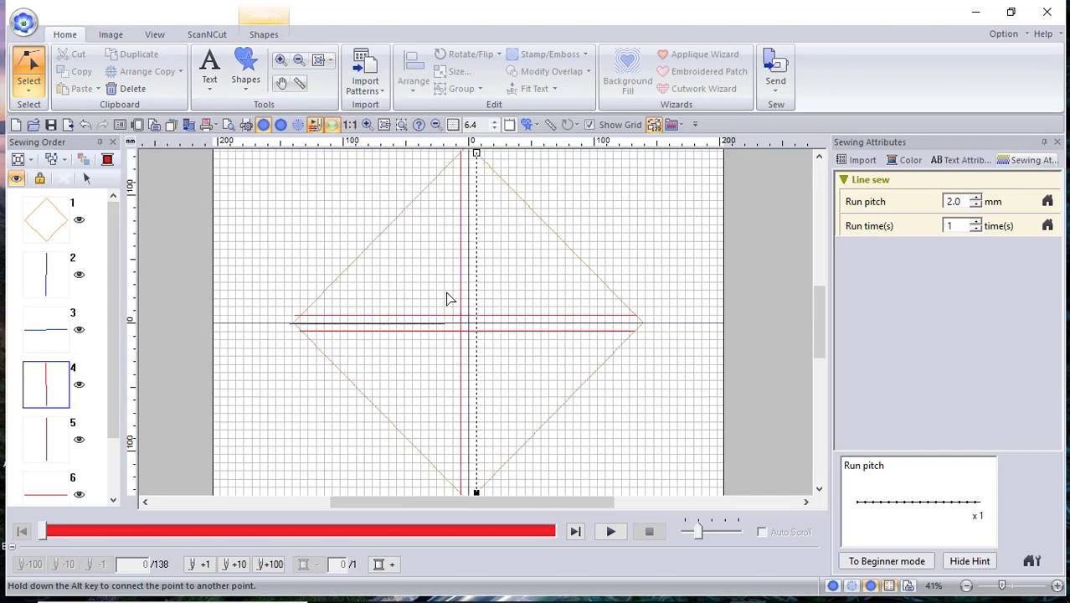
left_click(281, 61)
left_click_drag(249, 271, 385, 388)
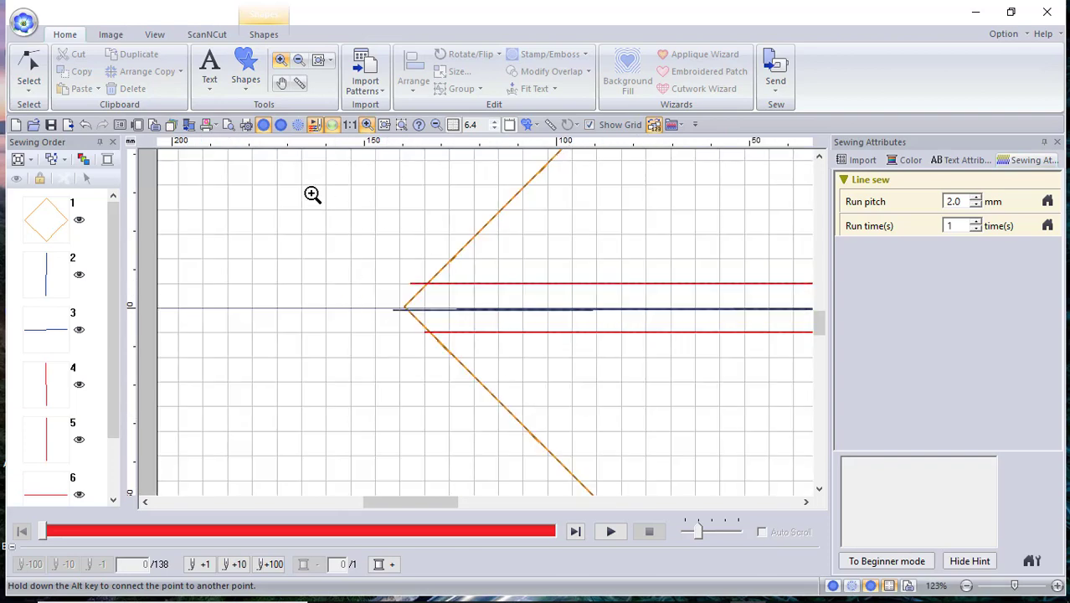
Step: Zoom further into the left corner and move the upper red line's left end onto the orange edge with Select Point
left_click(31, 96)
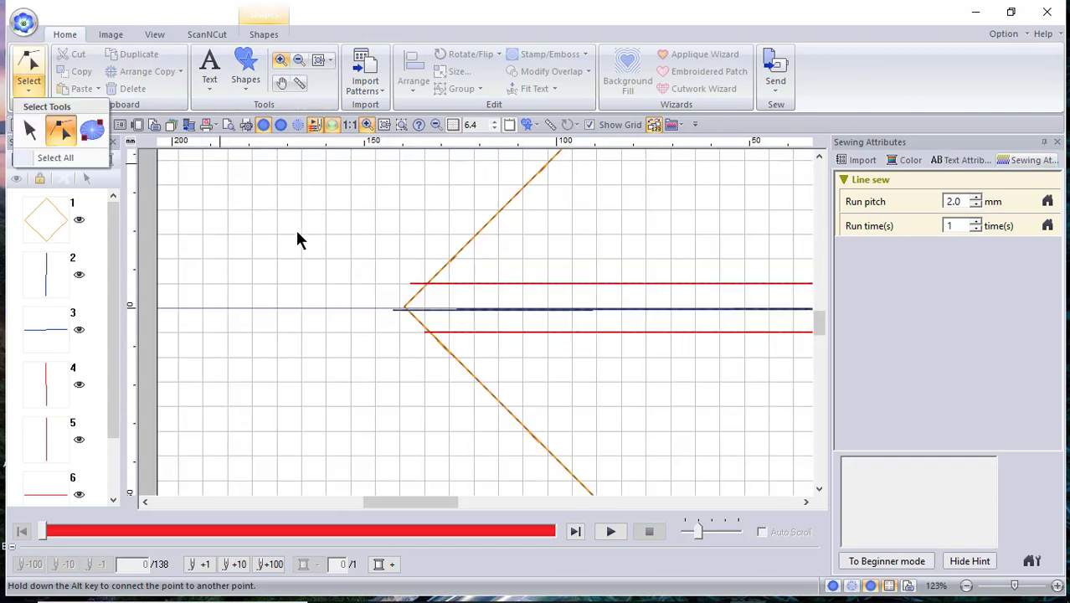
left_click(453, 288)
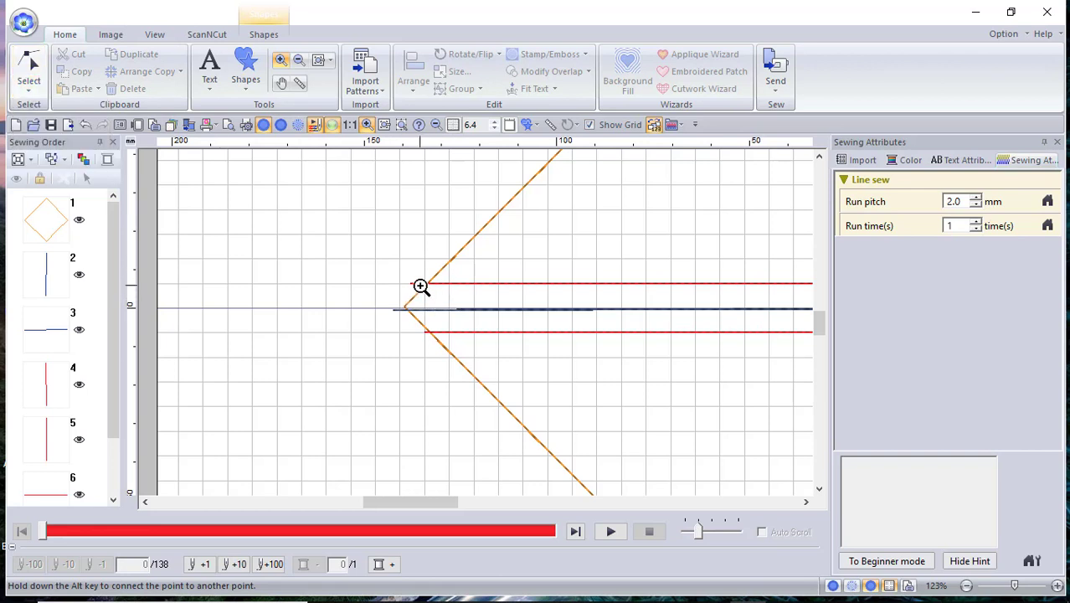
left_click(420, 287)
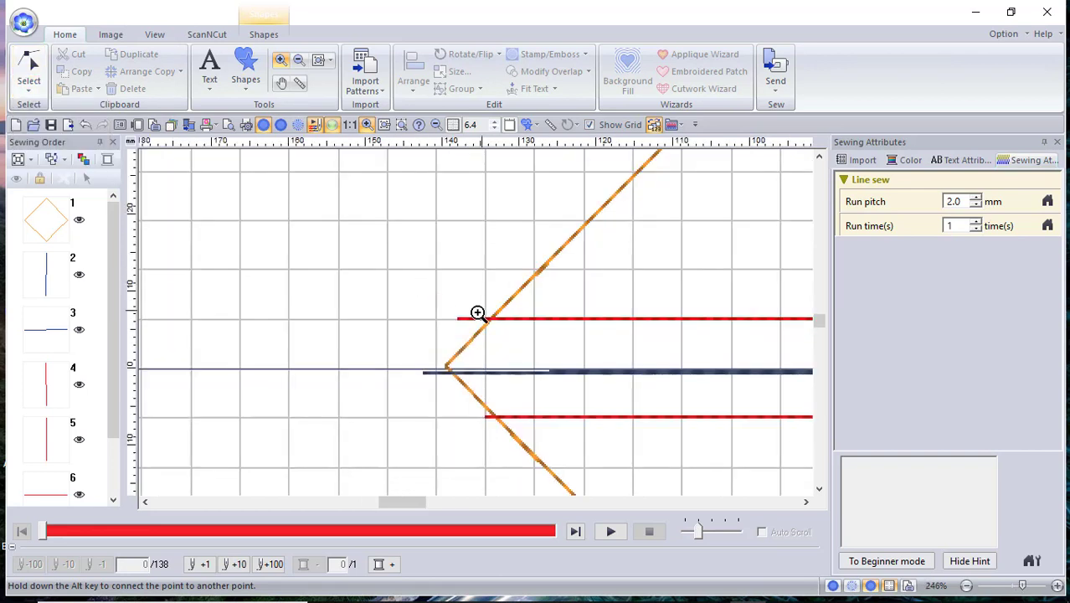
left_click(29, 96)
left_click(67, 134)
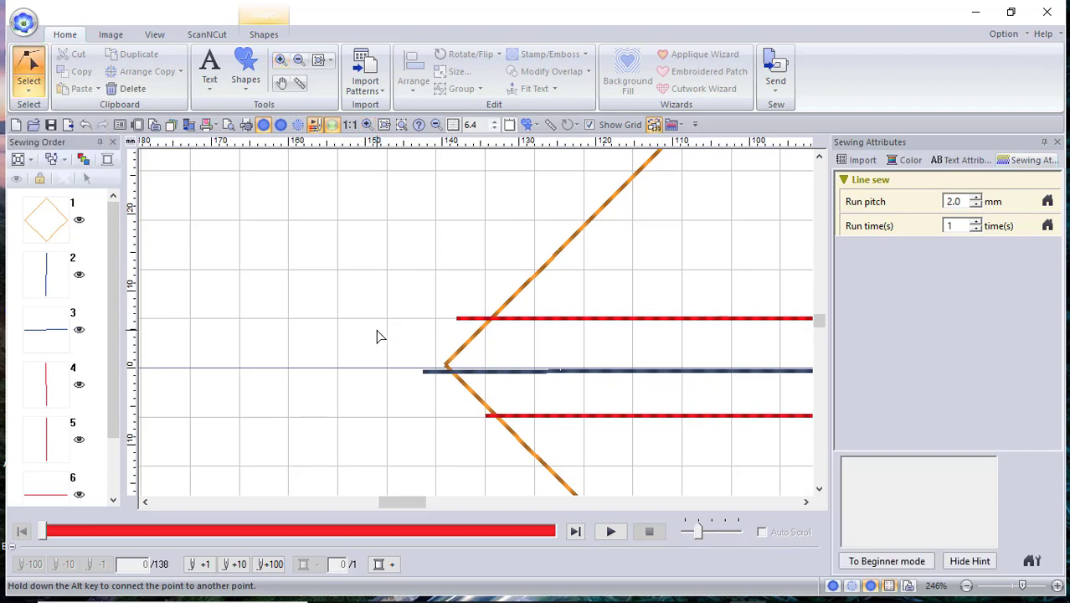
left_click(469, 319)
left_click(458, 319)
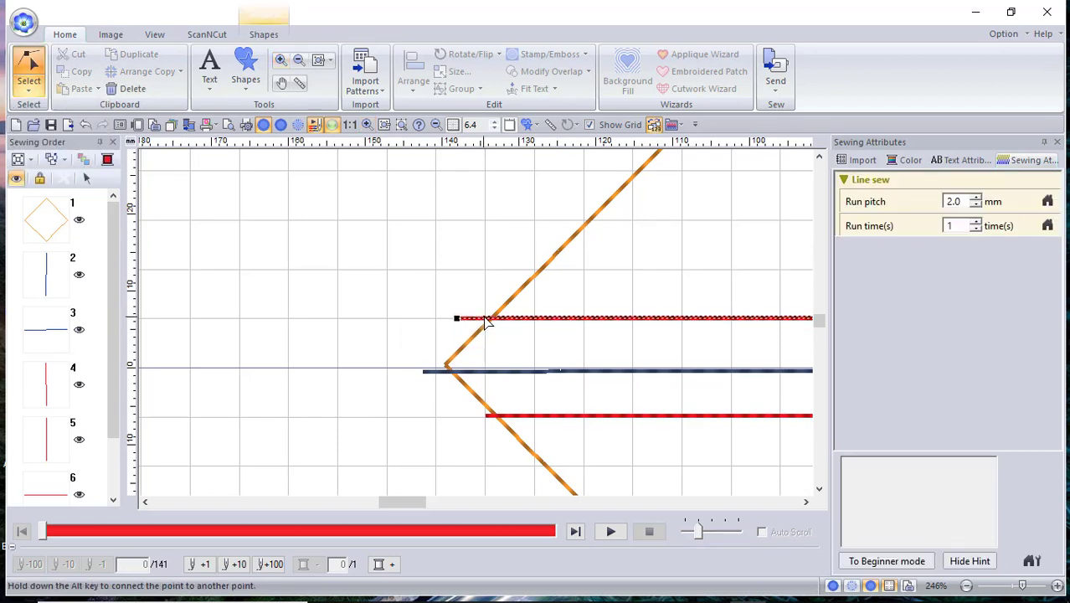
left_click_drag(495, 323, 492, 317)
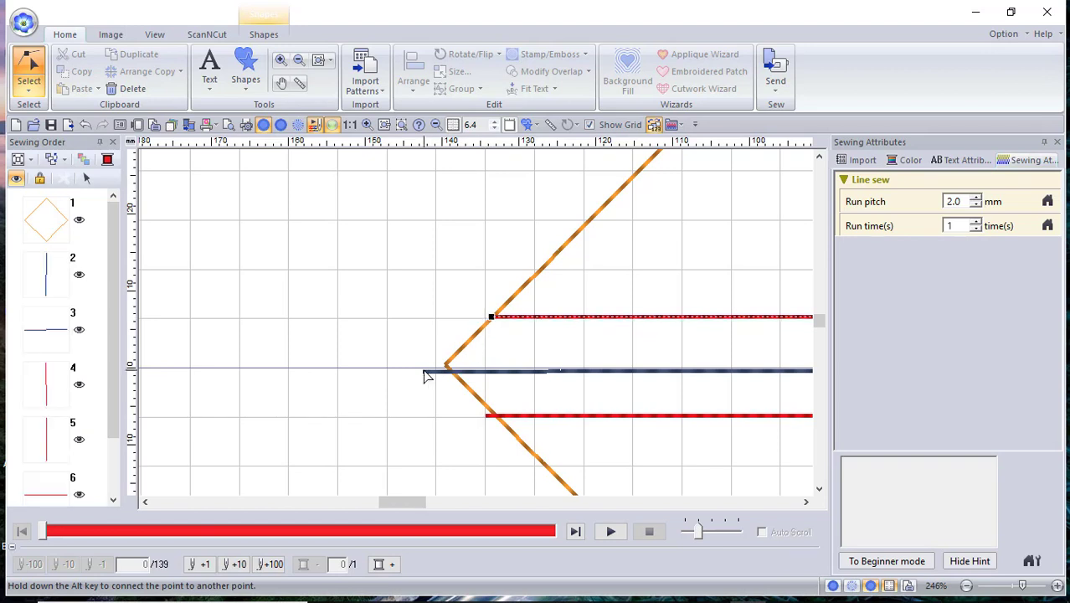
Step: Move the blue line's left end to the diamond's corner and the lower red line's left end onto the edge
left_click(426, 374)
left_click(423, 372)
left_click_drag(430, 371, 444, 366)
left_click(485, 416)
left_click_drag(486, 416, 494, 417)
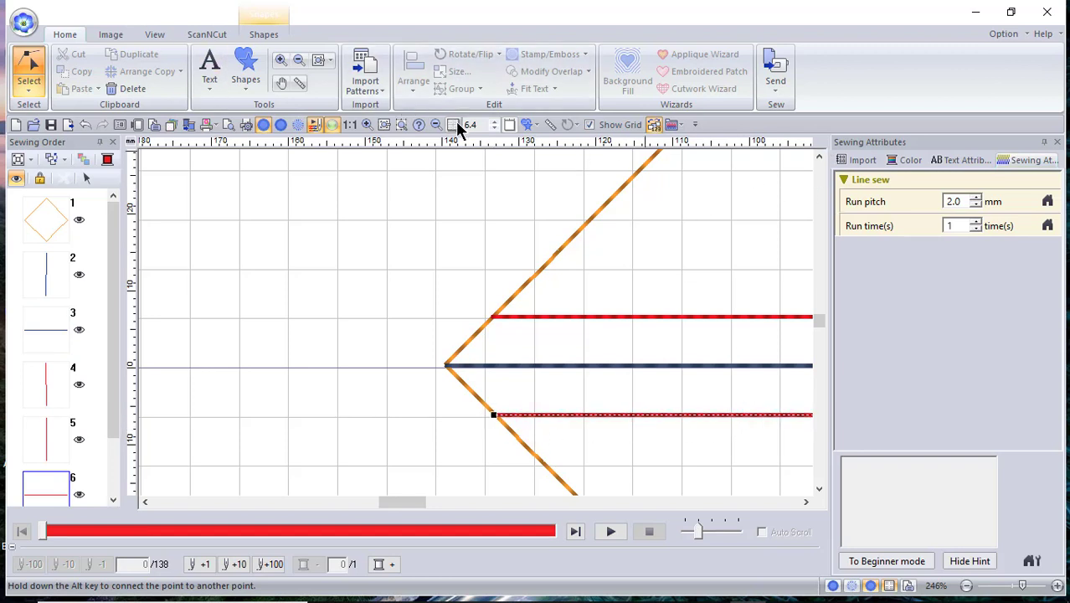
Step: Switch units to inches and measure the 0.25-inch gap between the upper red and blue lines
left_click(131, 145)
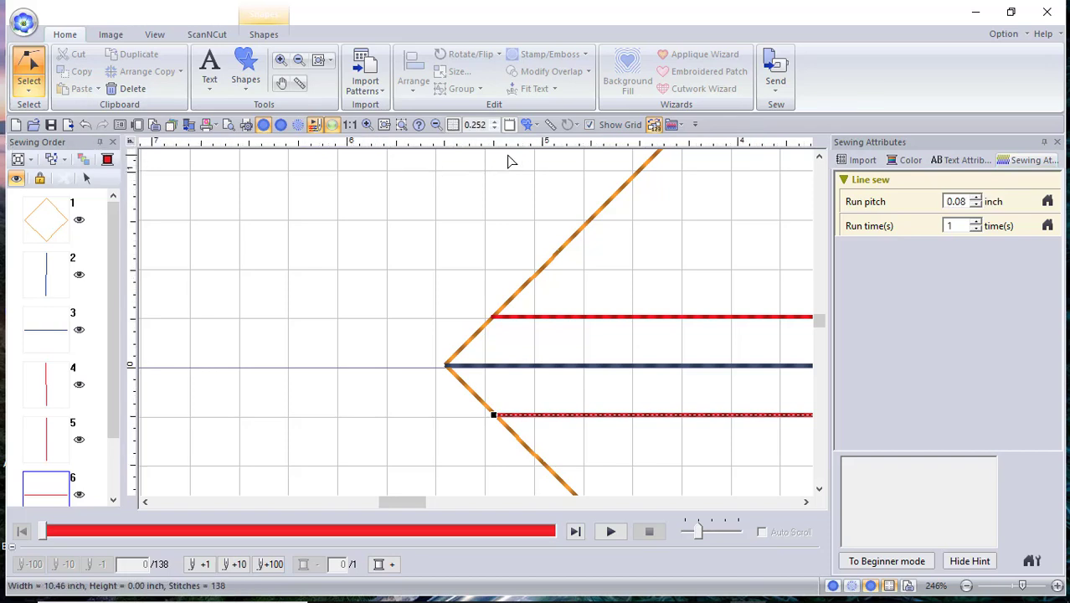
left_click(552, 126)
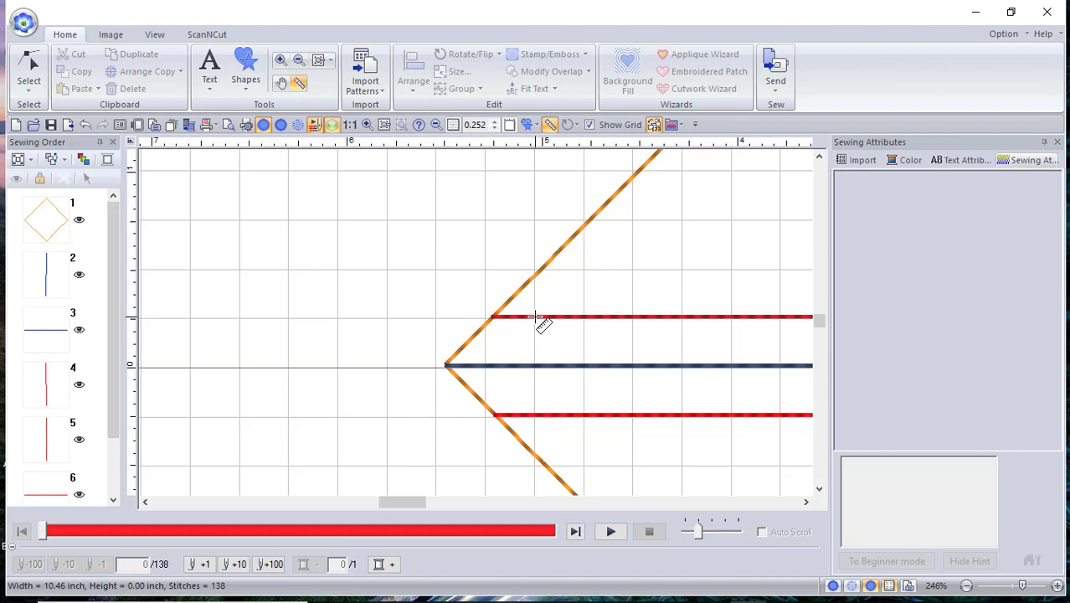
left_click_drag(536, 316, 536, 365)
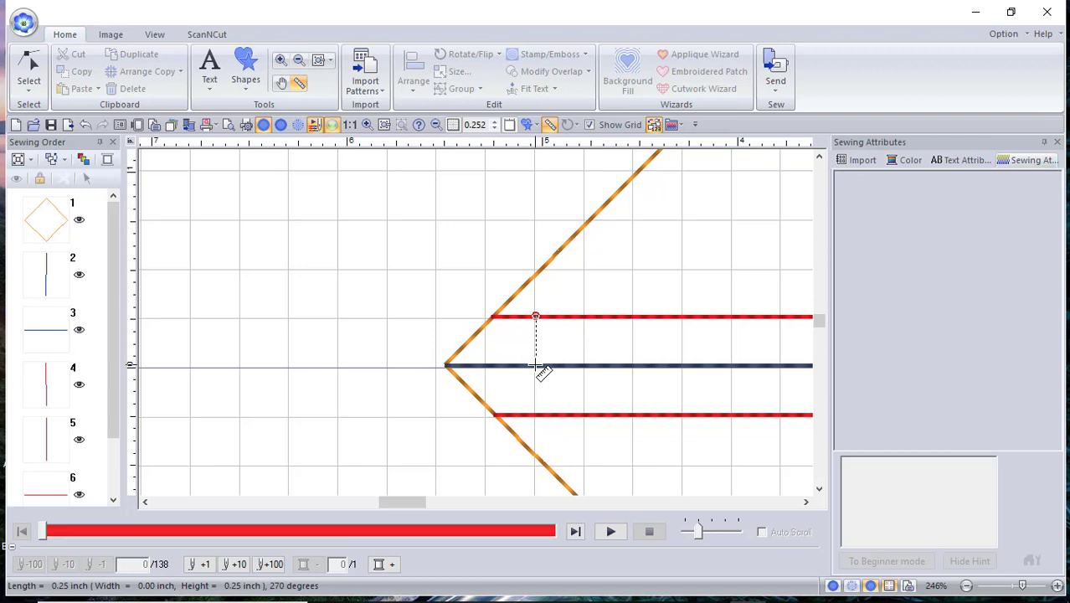
mouse_move(537, 366)
left_mouse_down()
mouse_move(359, 469)
mouse_move(245, 490)
mouse_move(752, 379)
mouse_move(534, 365)
left_mouse_up()
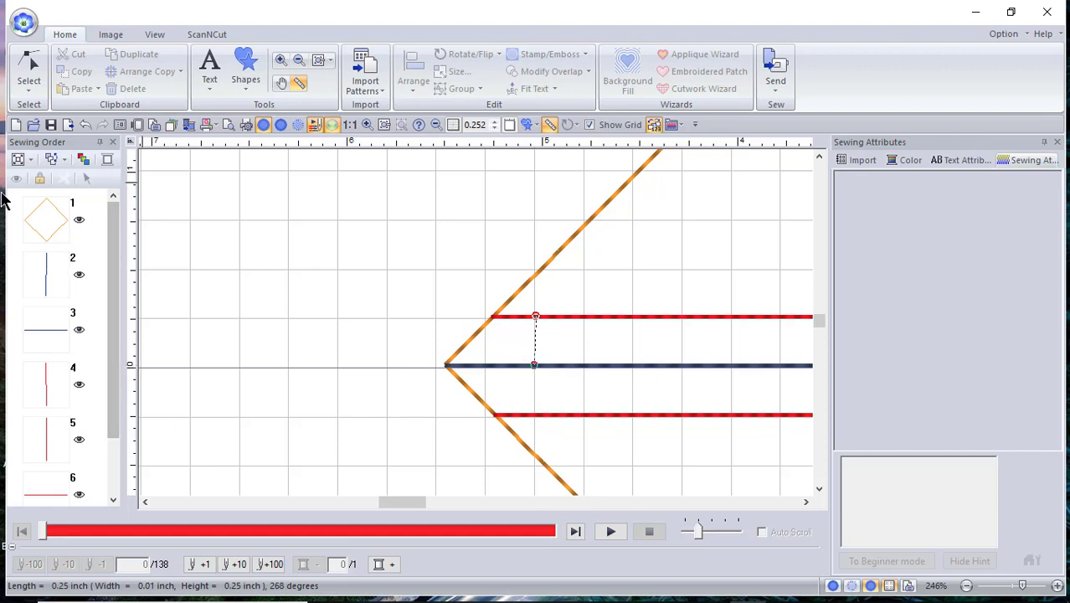
Step: Select every object in the design and zoom to fit the selection
left_click(28, 99)
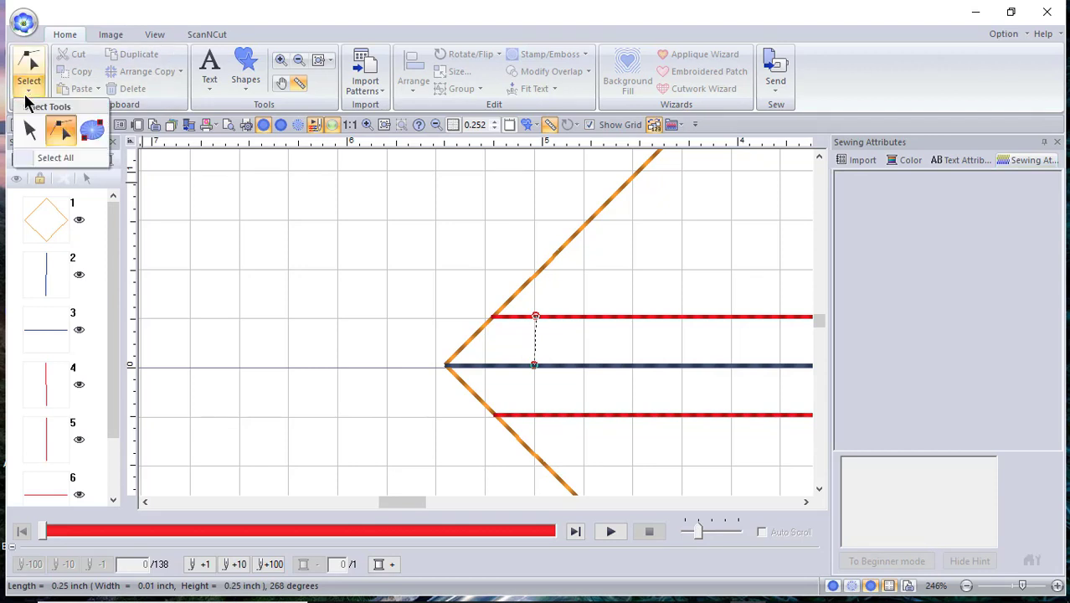
left_click(51, 155)
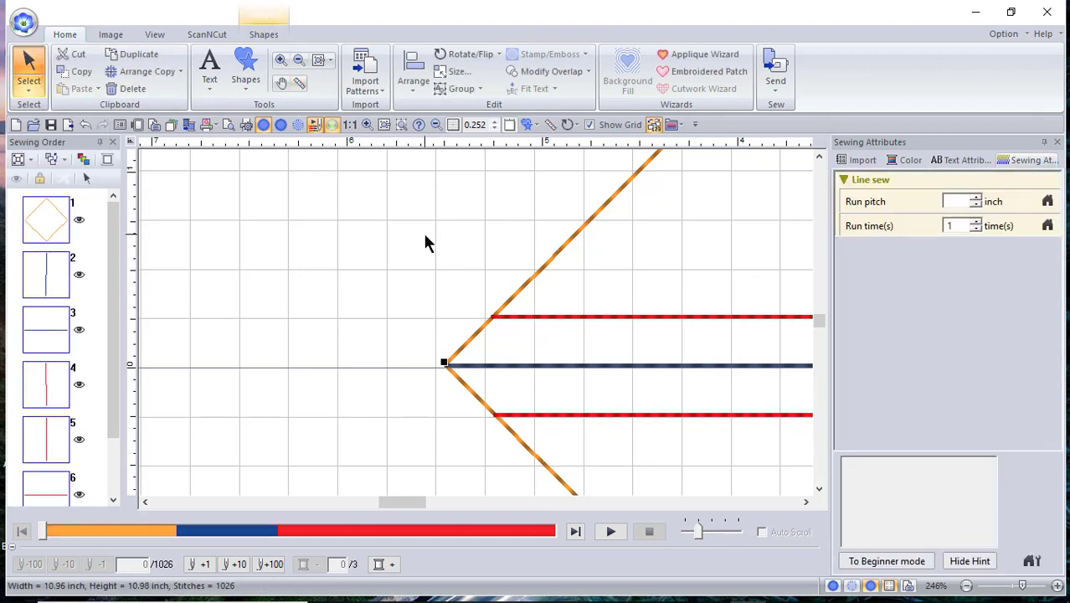
left_click(328, 59)
left_click(356, 97)
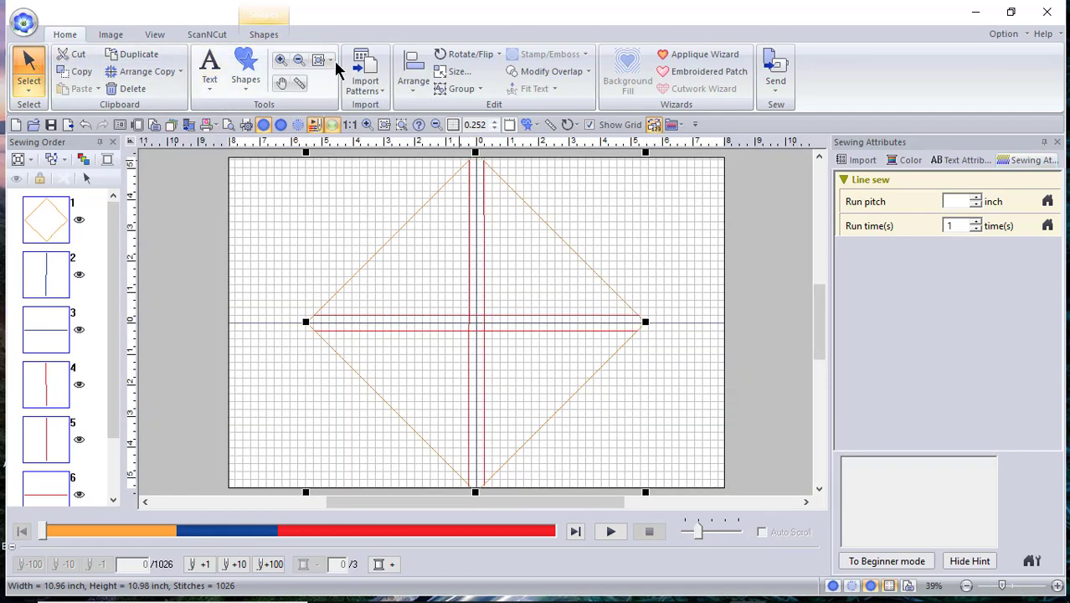
Step: Rotate the whole design by 45 degrees
left_click(492, 55)
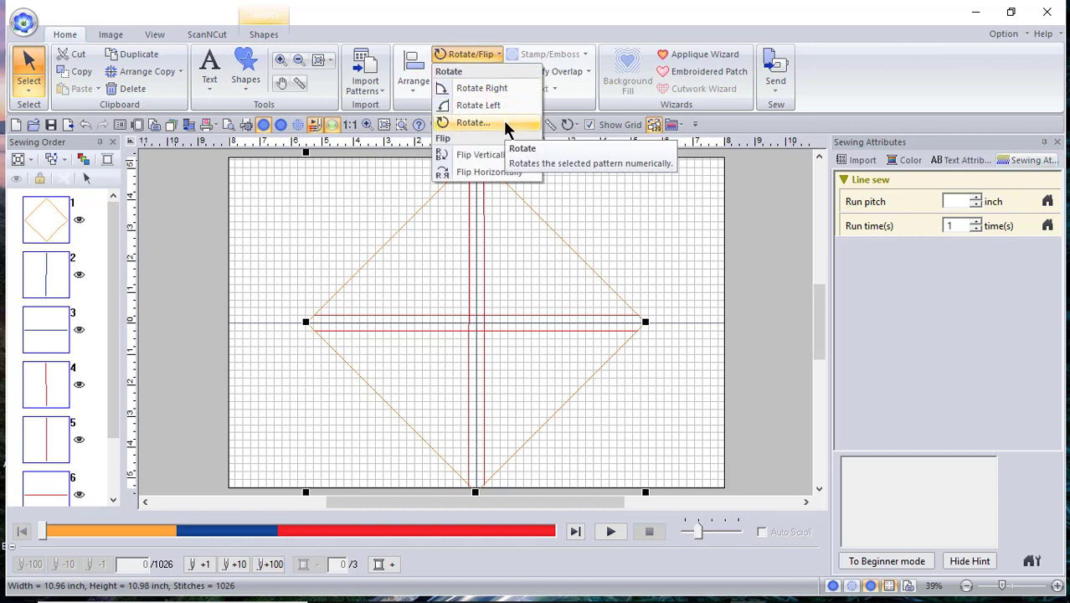
left_click(473, 122)
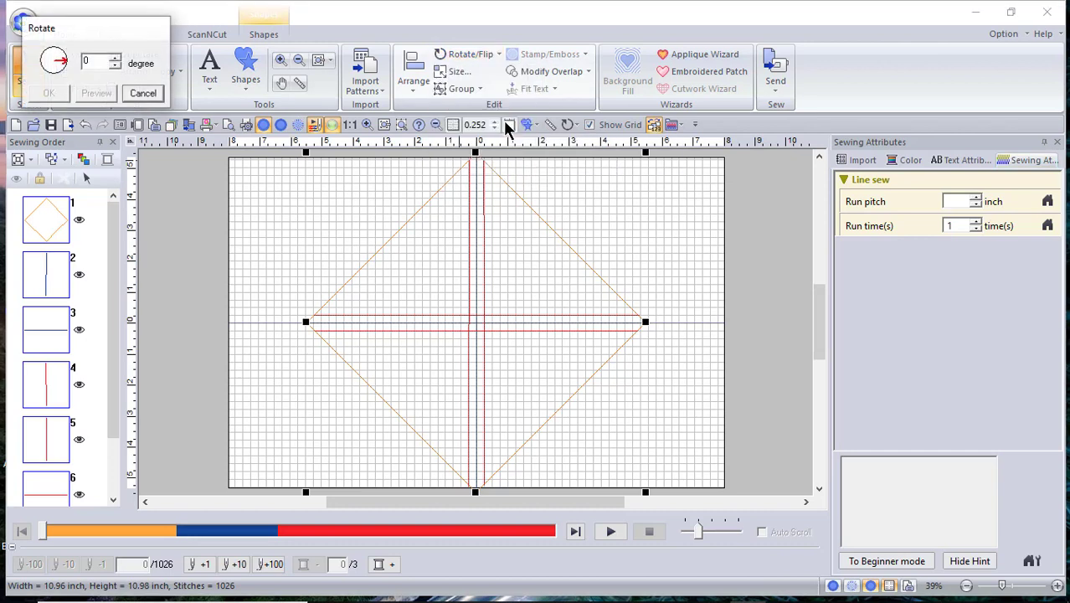
double_click(99, 61)
type("45")
key("Return")
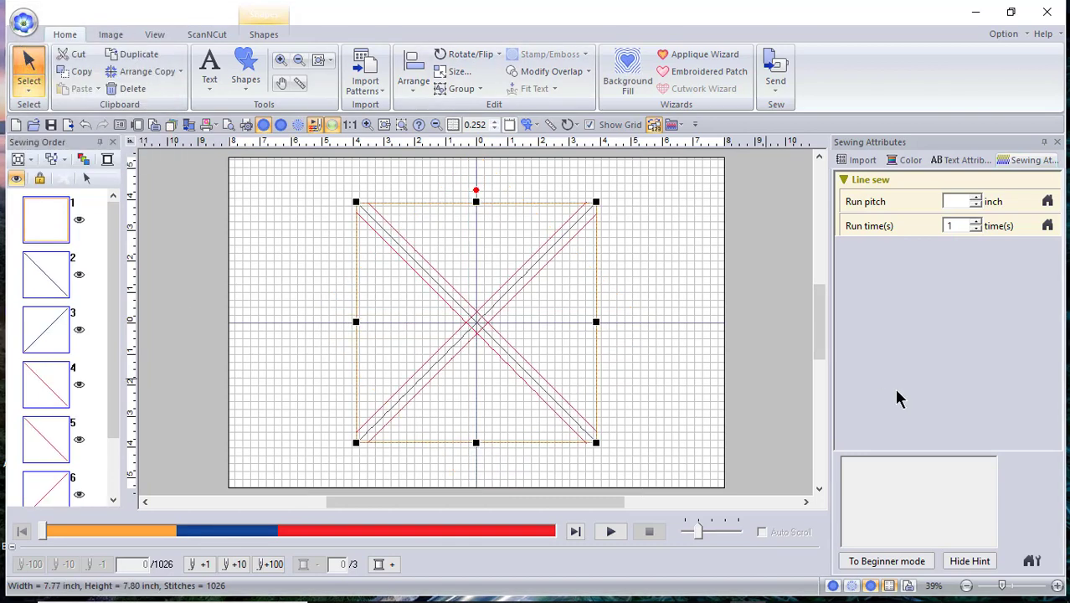
Step: Set the Design Settings hoop size to 9-1/2" x 9-1/2" (Quilt Frame L)
left_click(137, 124)
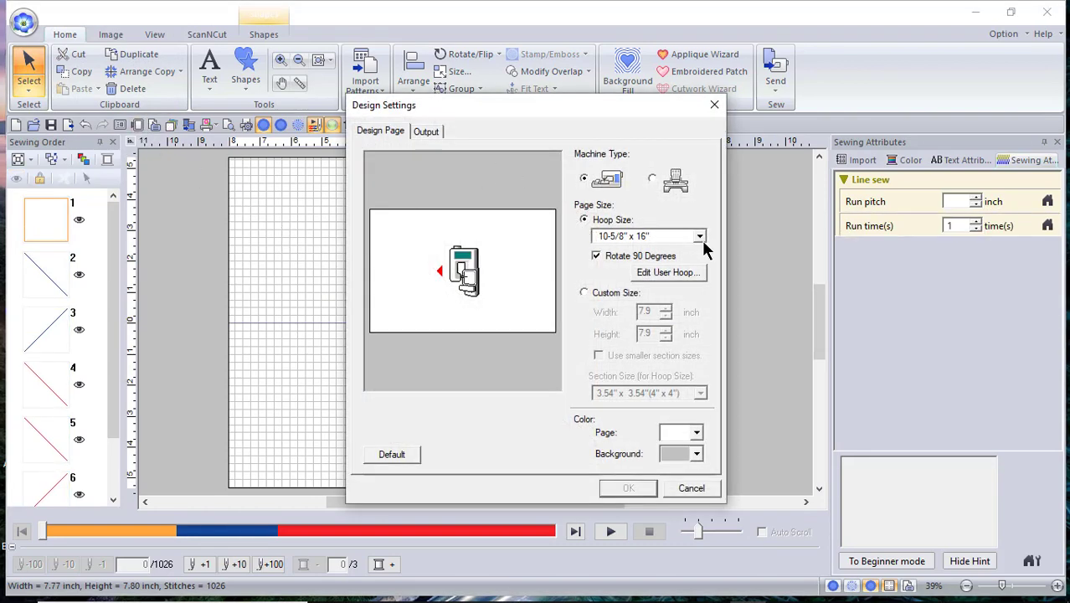
left_click(699, 236)
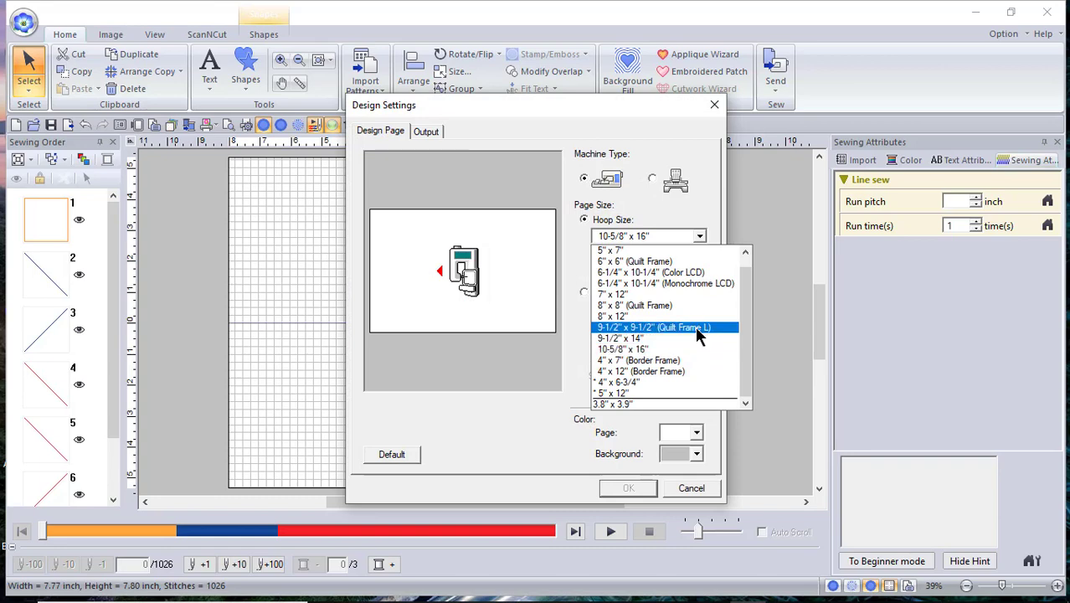
left_click(697, 328)
left_click(629, 490)
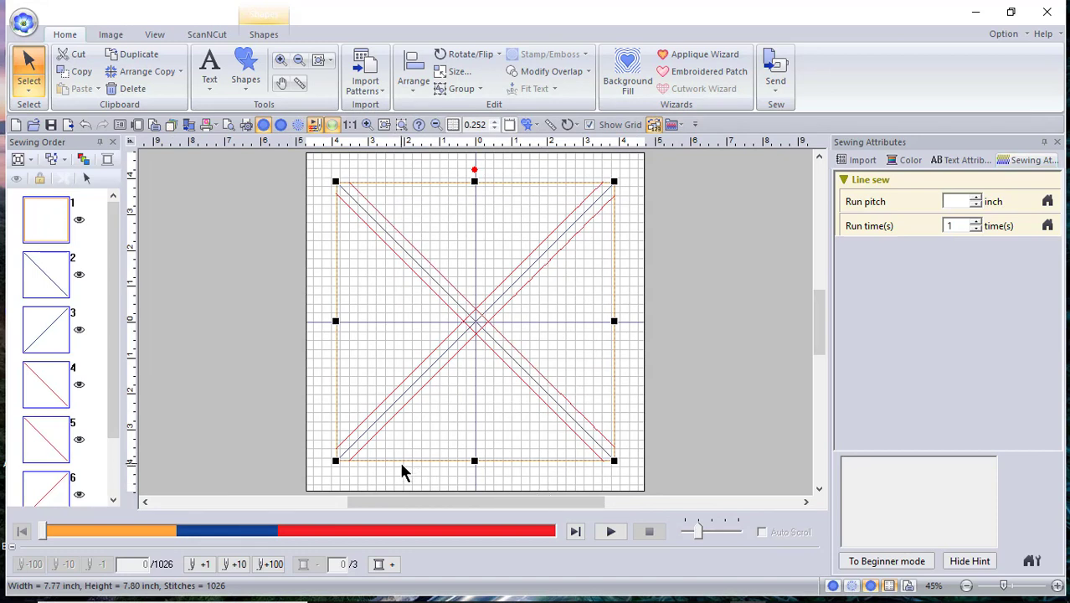
Step: Save the design as Magic 8 3 inch HST.pes, replacing the existing file
left_click(22, 23)
left_click(50, 164)
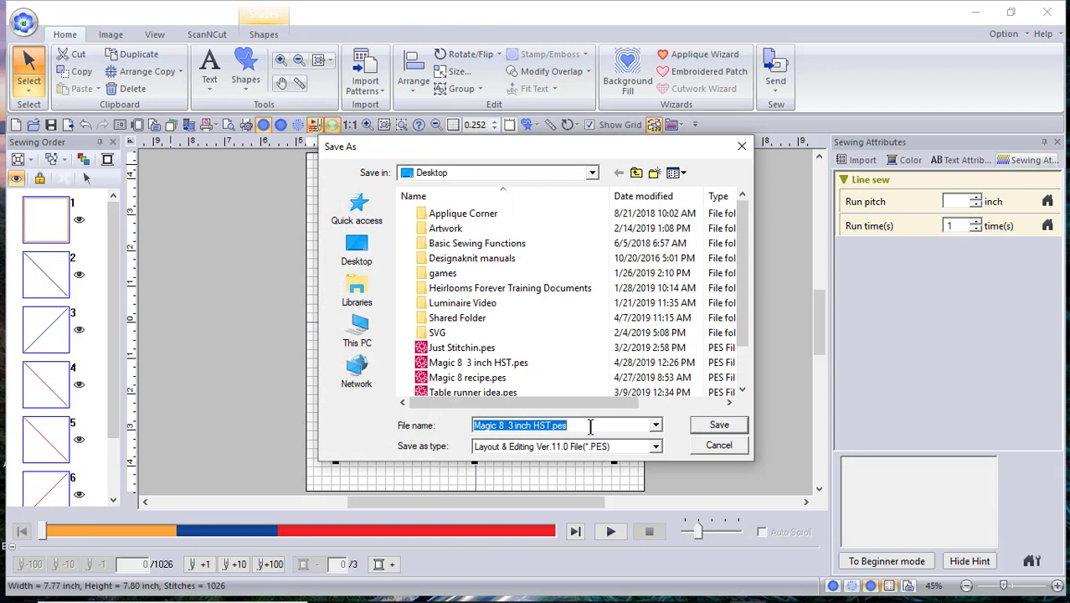
left_click(740, 428)
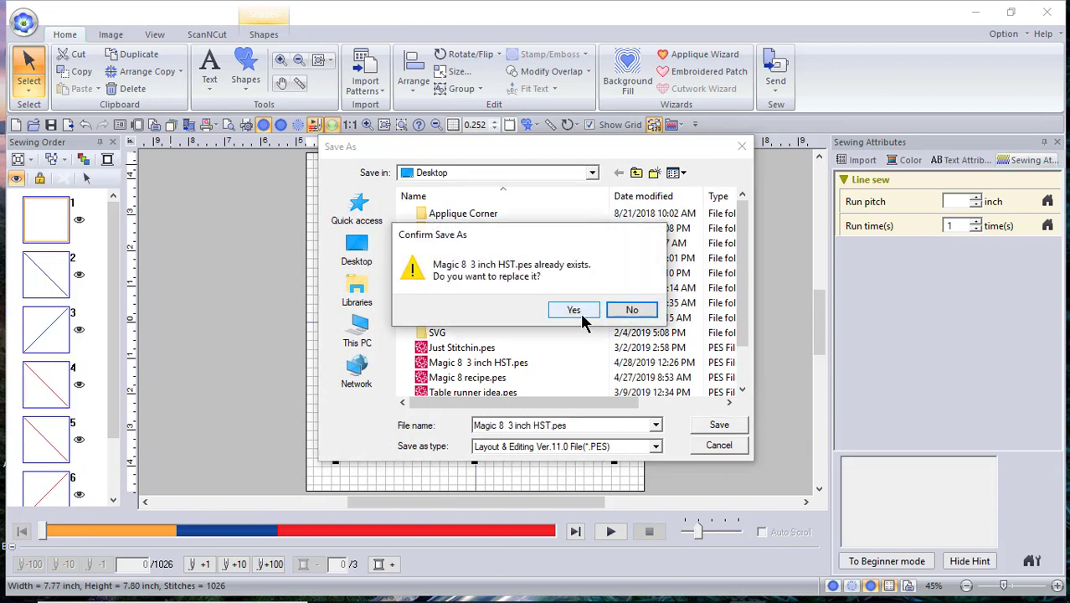
left_click(581, 312)
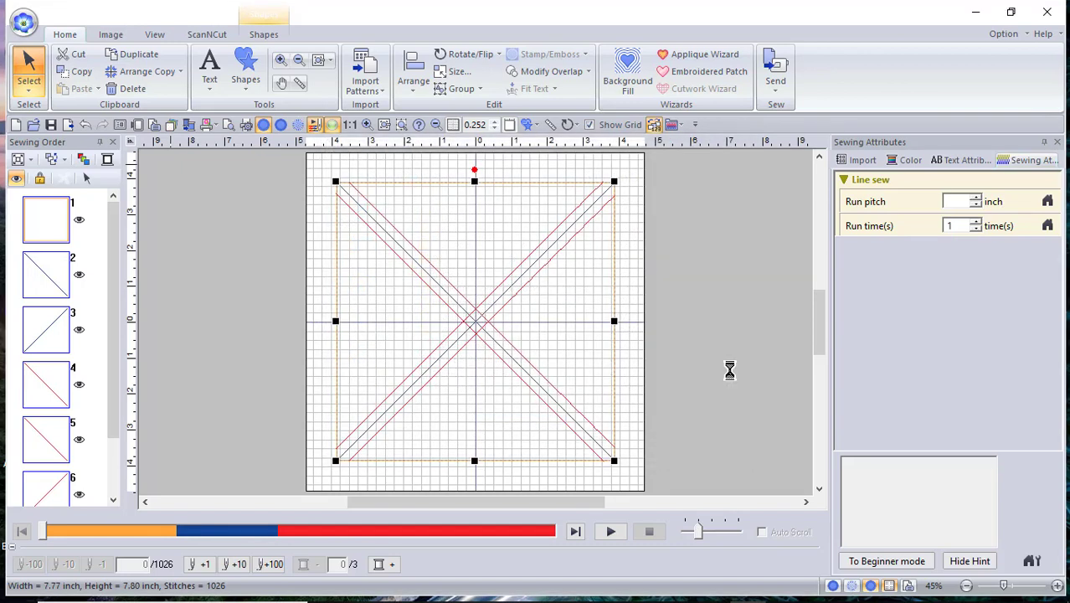